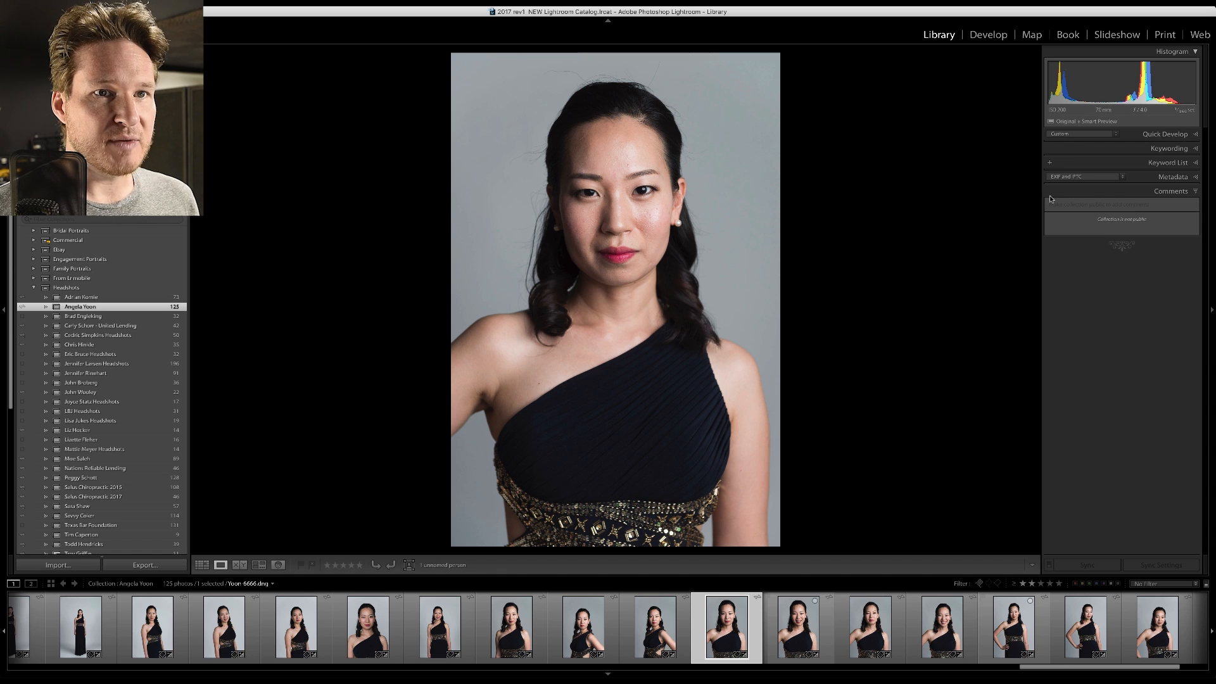
# - Switch the selected portrait to the Develop module for editing
pyautogui.click(1154, 137)
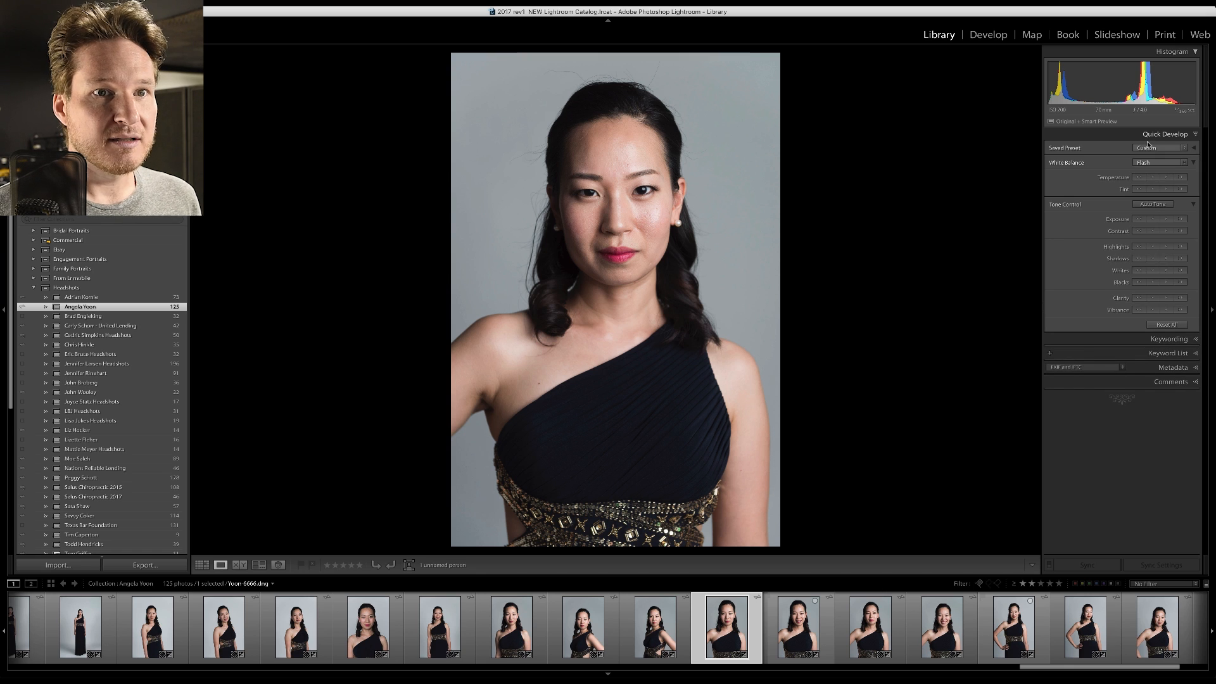
pyautogui.press('d')
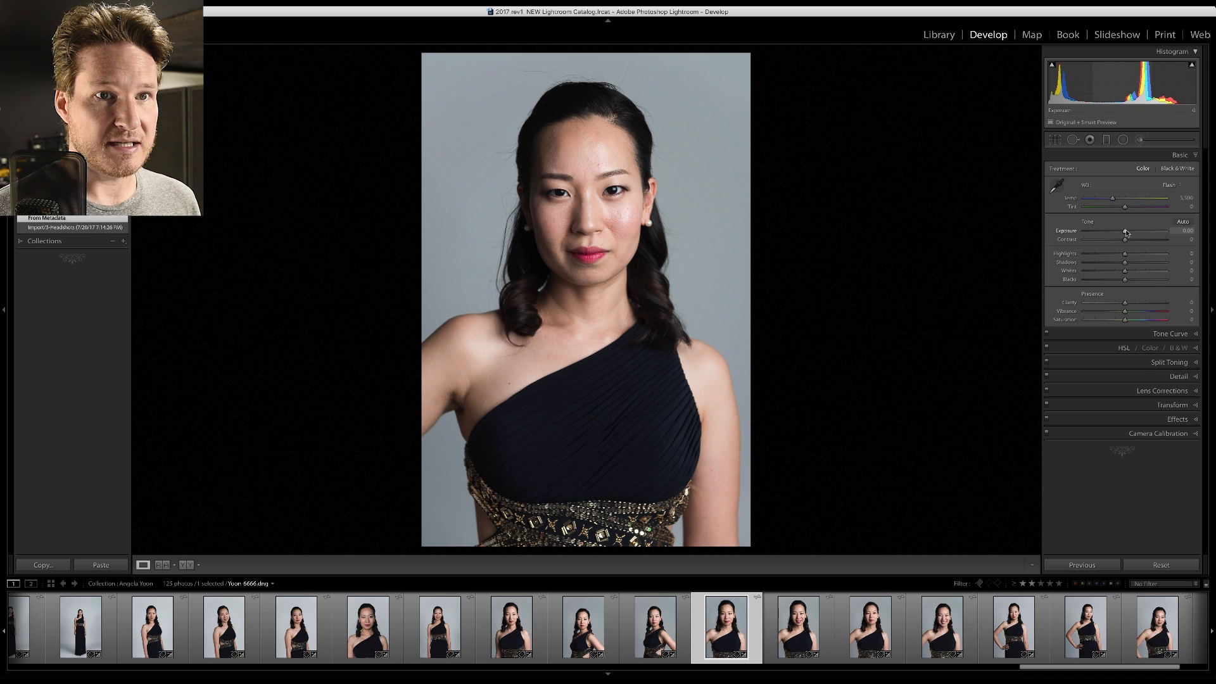
# - Try an Exposure of +1.25 on the portrait and undo it
pyautogui.moveTo(1125, 232); pyautogui.dragTo(1135, 232)
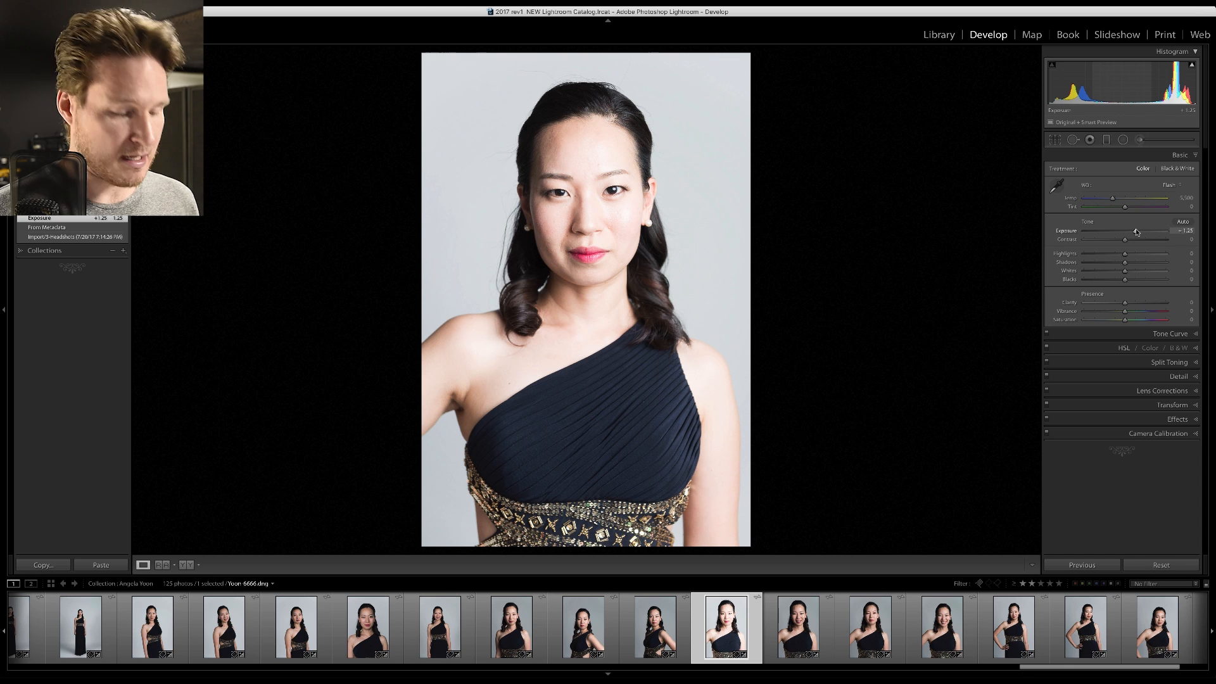
pyautogui.hotkey('ctrl', 'z')
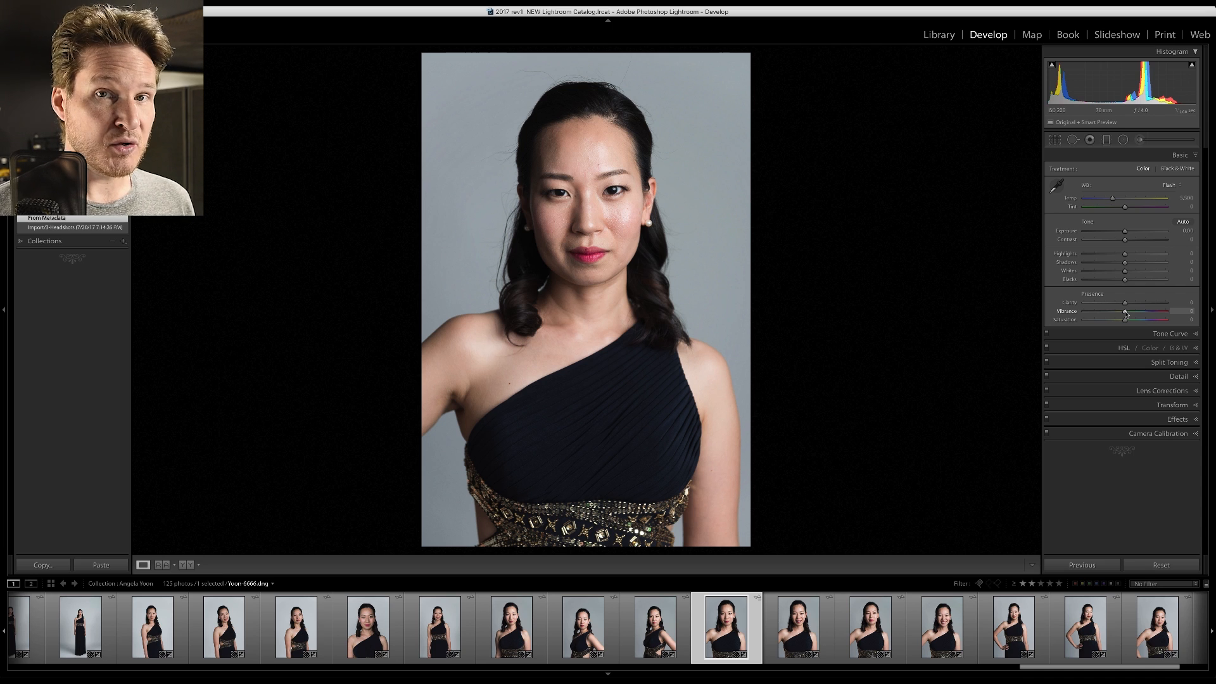
# - Lower the portrait's Vibrance to -10
pyautogui.moveTo(1126, 313); pyautogui.dragTo(1122, 313)
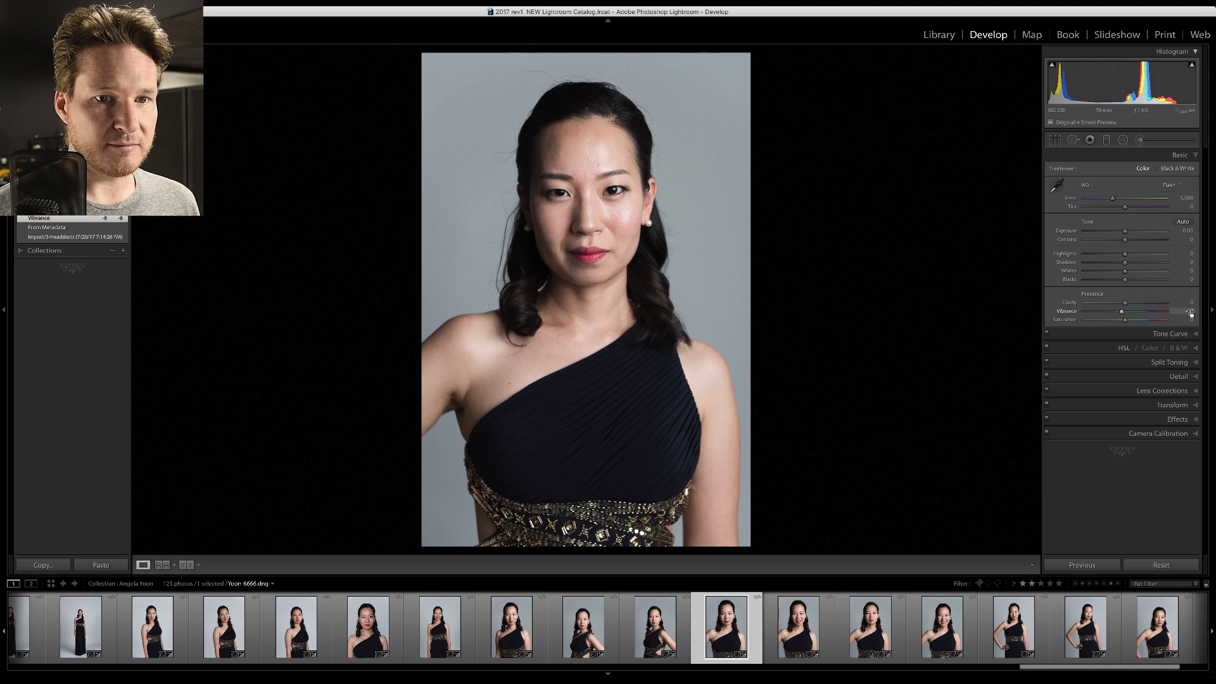
pyautogui.moveTo(1121, 313); pyautogui.dragTo(1121, 312)
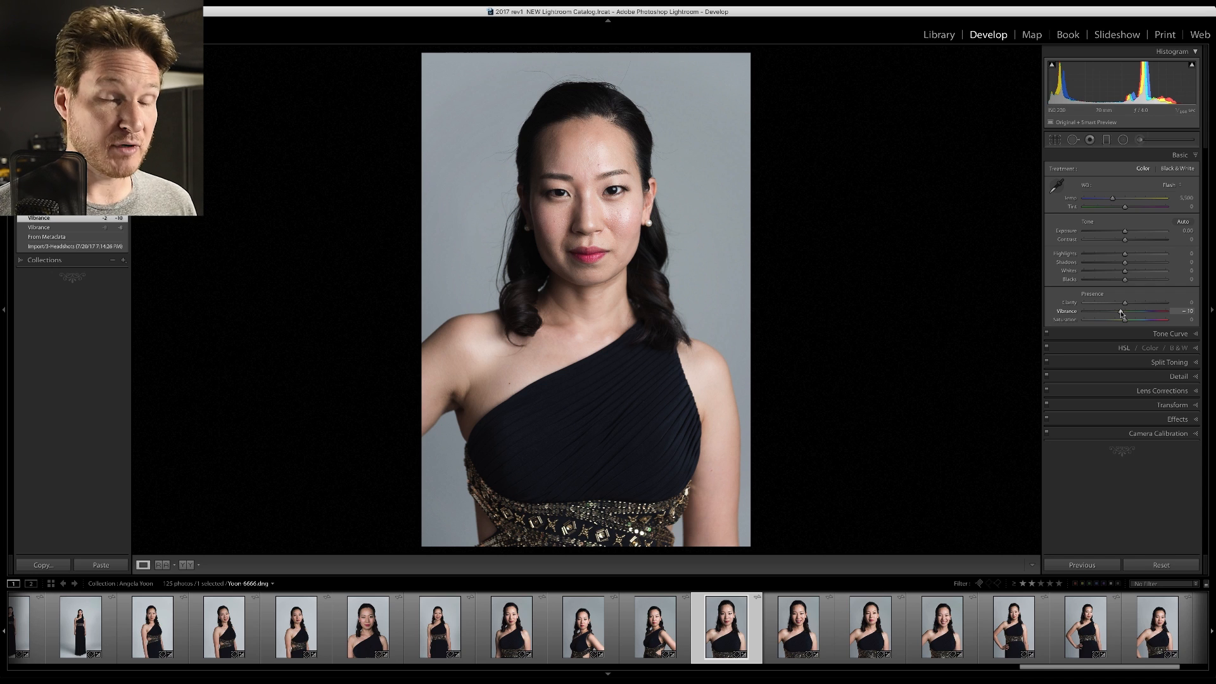
# - Shape the portrait's tone curve by setting Darks to +15 and Shadows to -19
pyautogui.click(1172, 334)
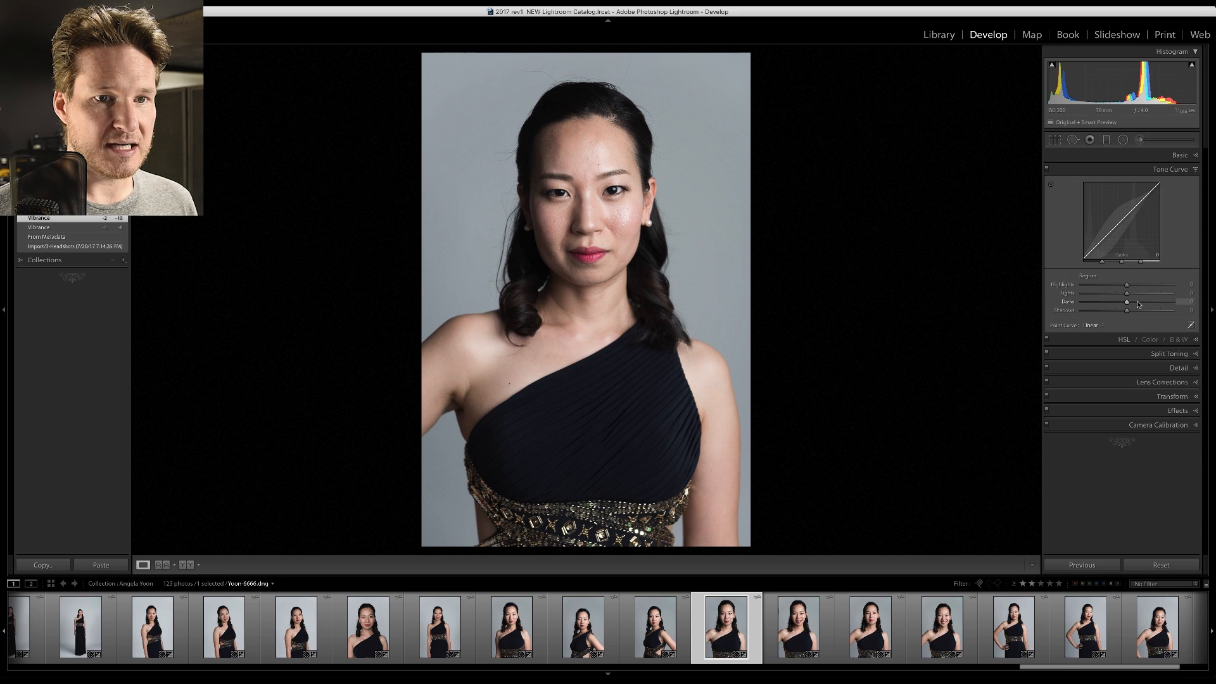
pyautogui.click(1138, 302)
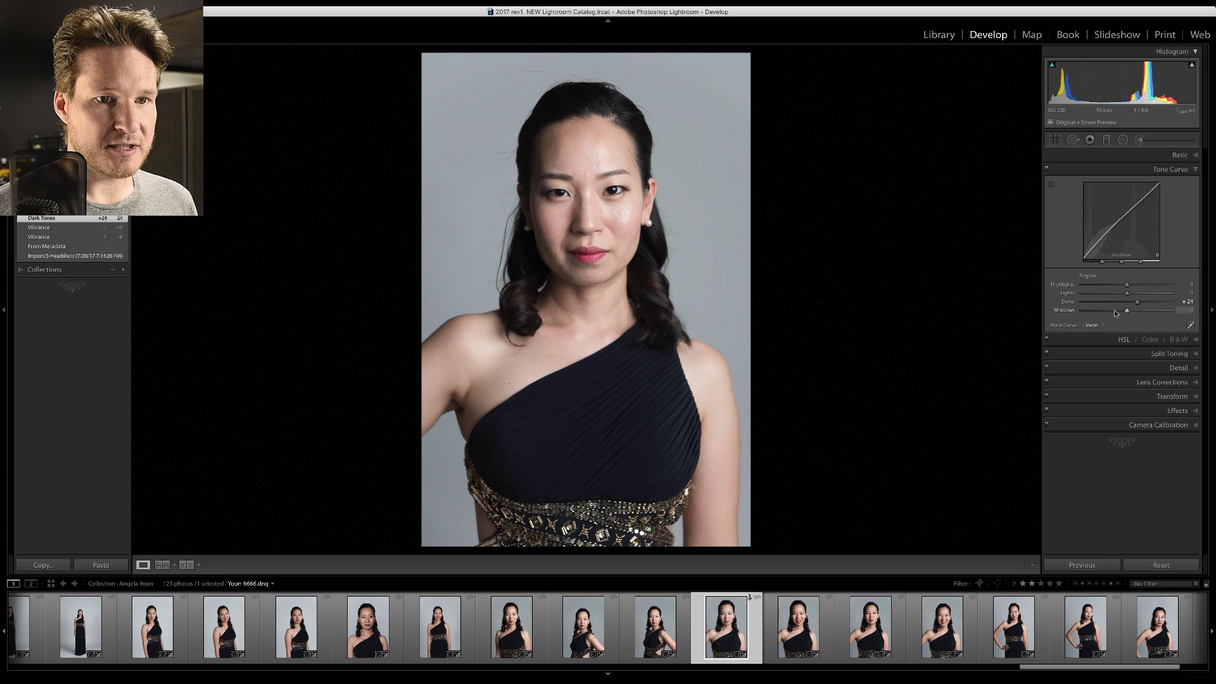
pyautogui.click(1116, 310)
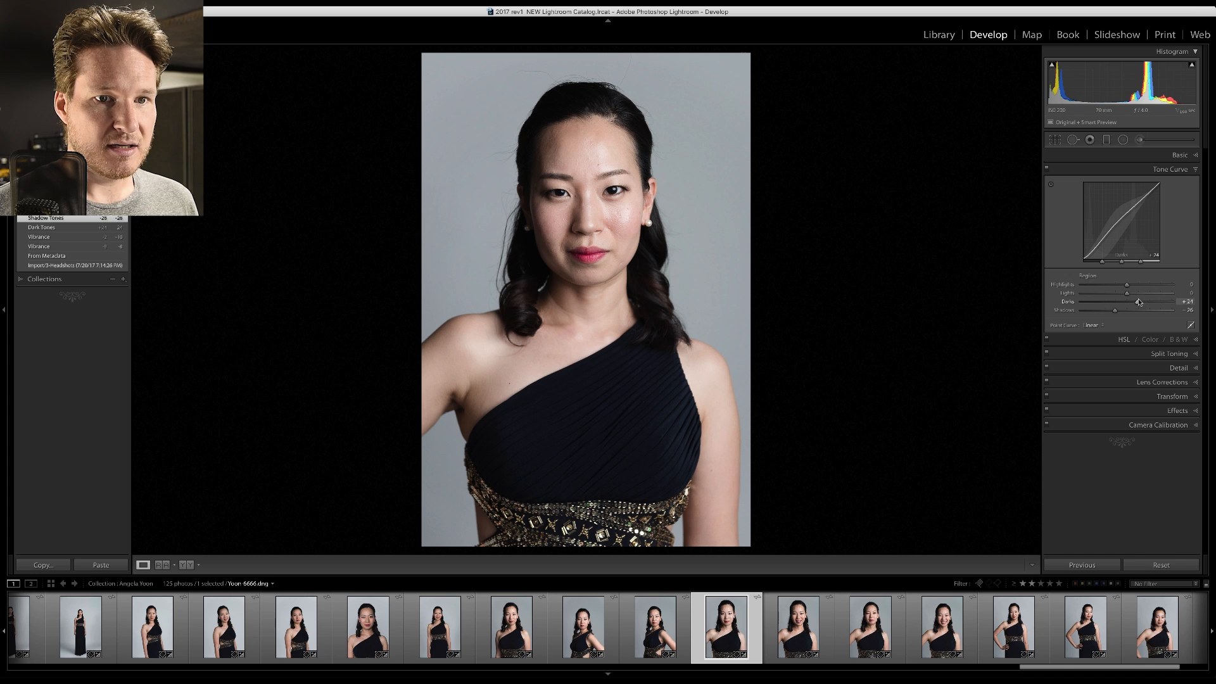
pyautogui.moveTo(1138, 303); pyautogui.dragTo(1134, 303)
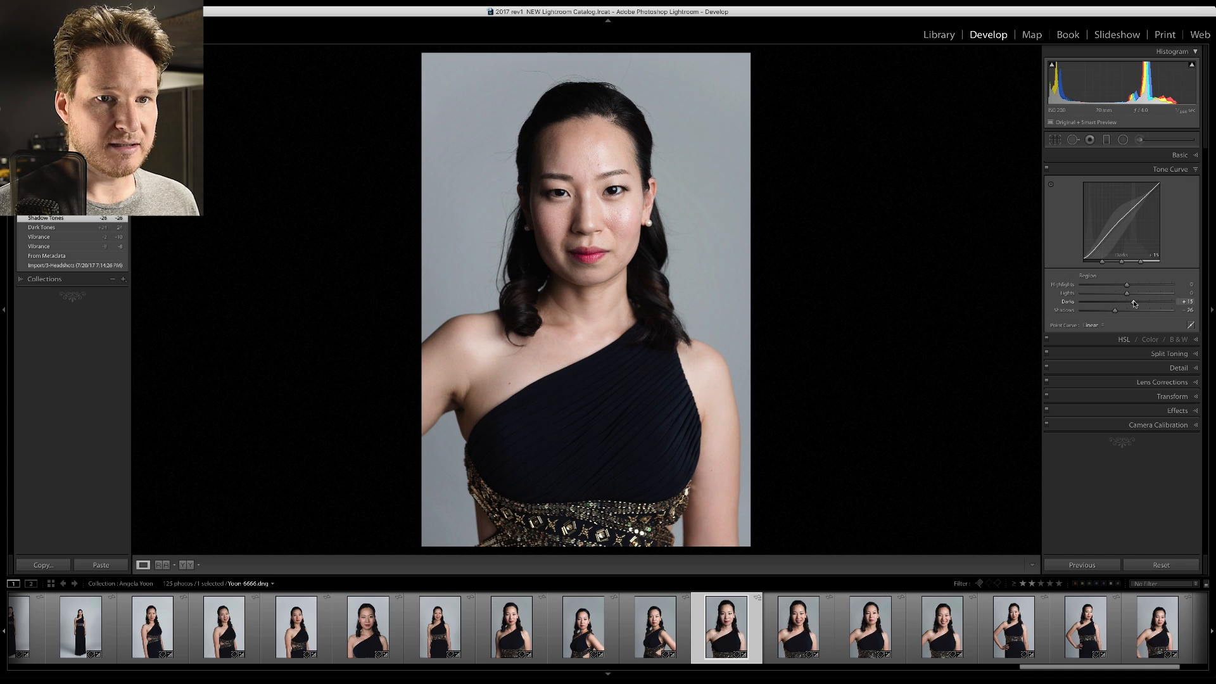
pyautogui.moveTo(1115, 310); pyautogui.dragTo(1118, 312)
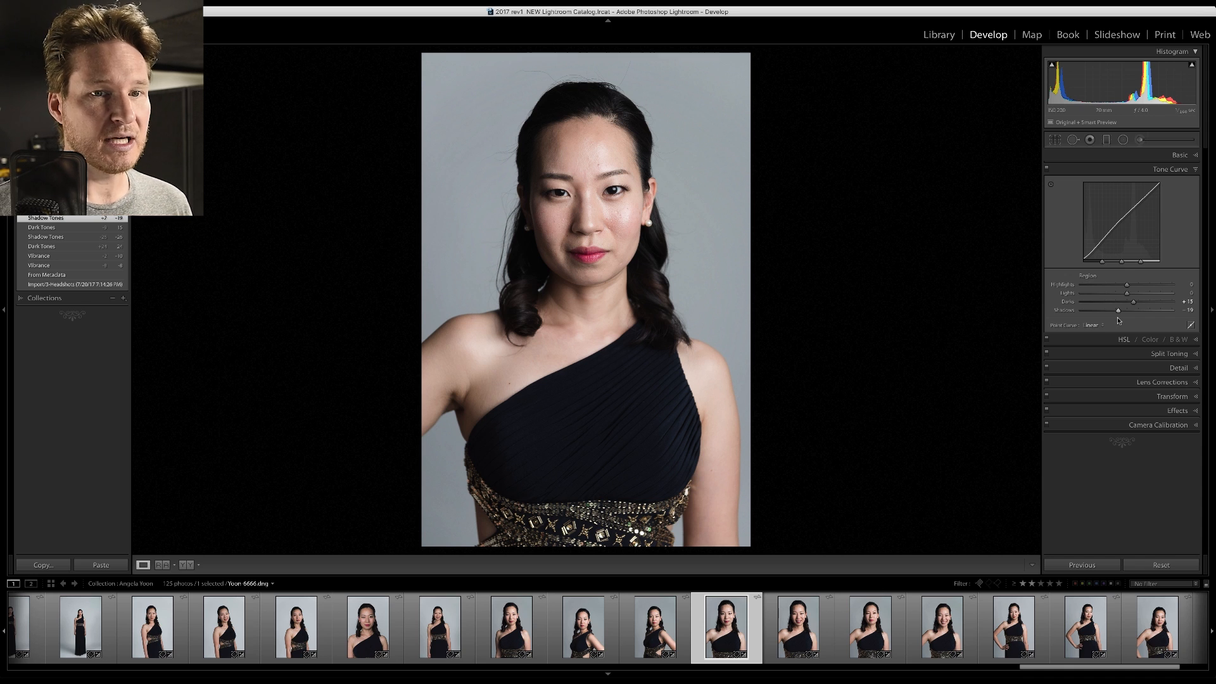
# - Review the sharpening, lens correction and camera calibration settings, keeping the Adobe Standard profile
pyautogui.click(1173, 370)
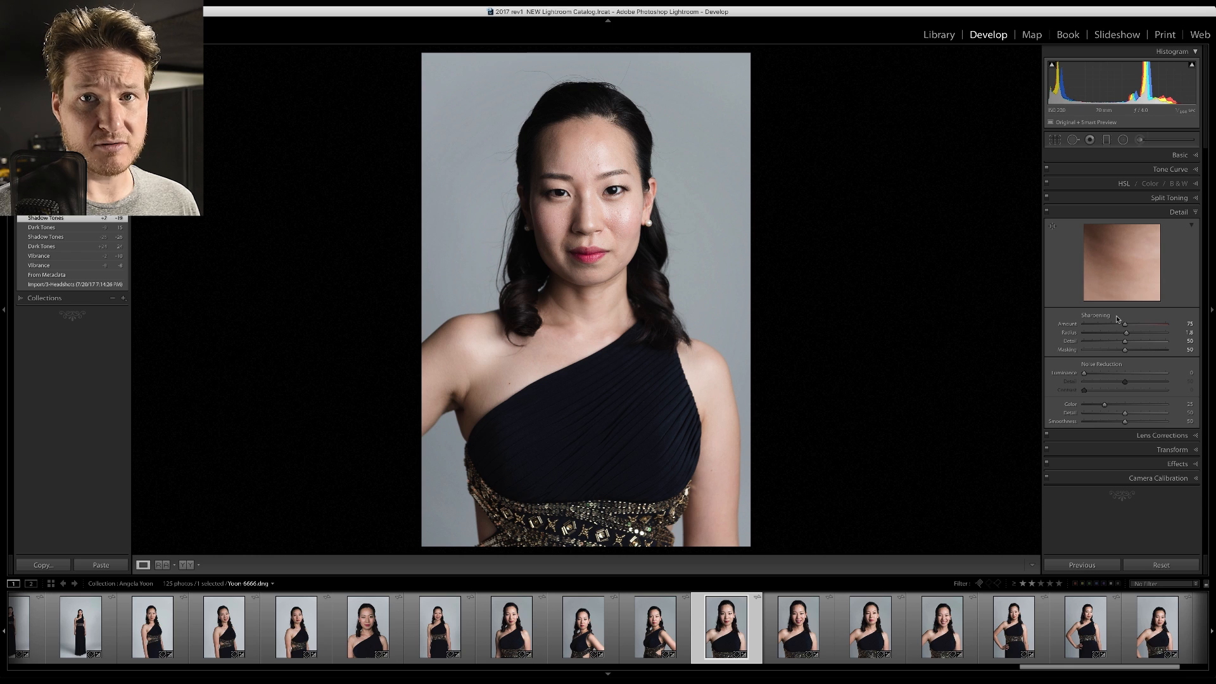
pyautogui.click(1144, 436)
pyautogui.click(1105, 239)
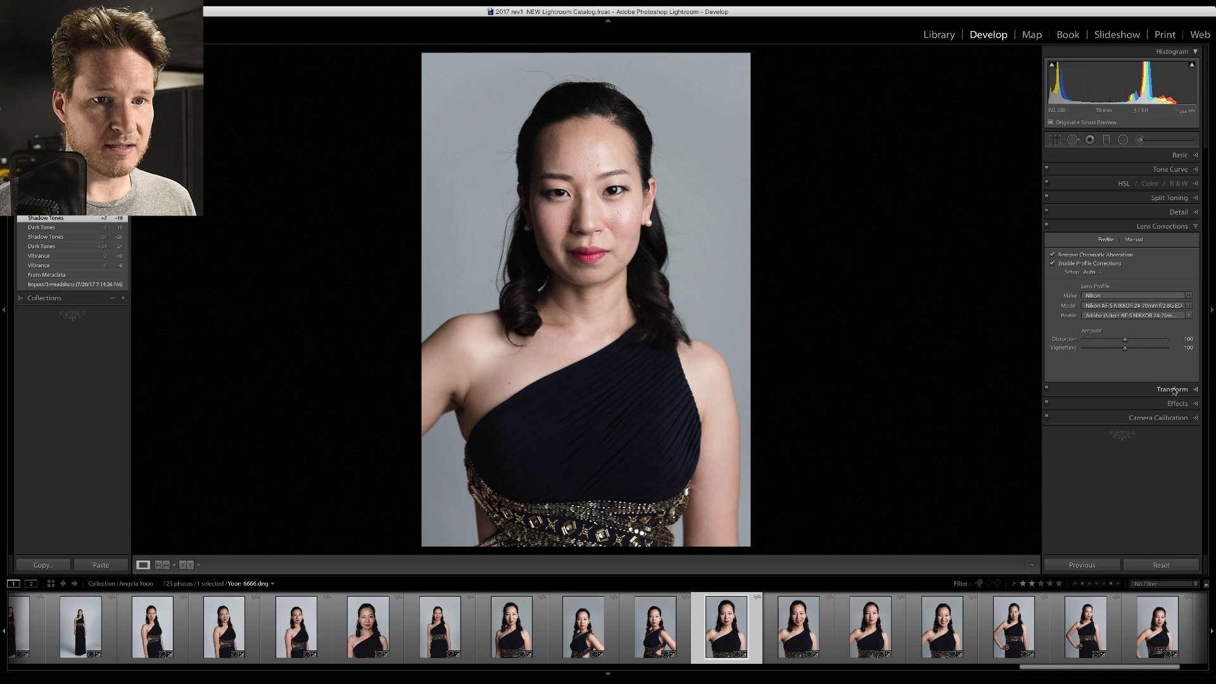
pyautogui.click(1160, 419)
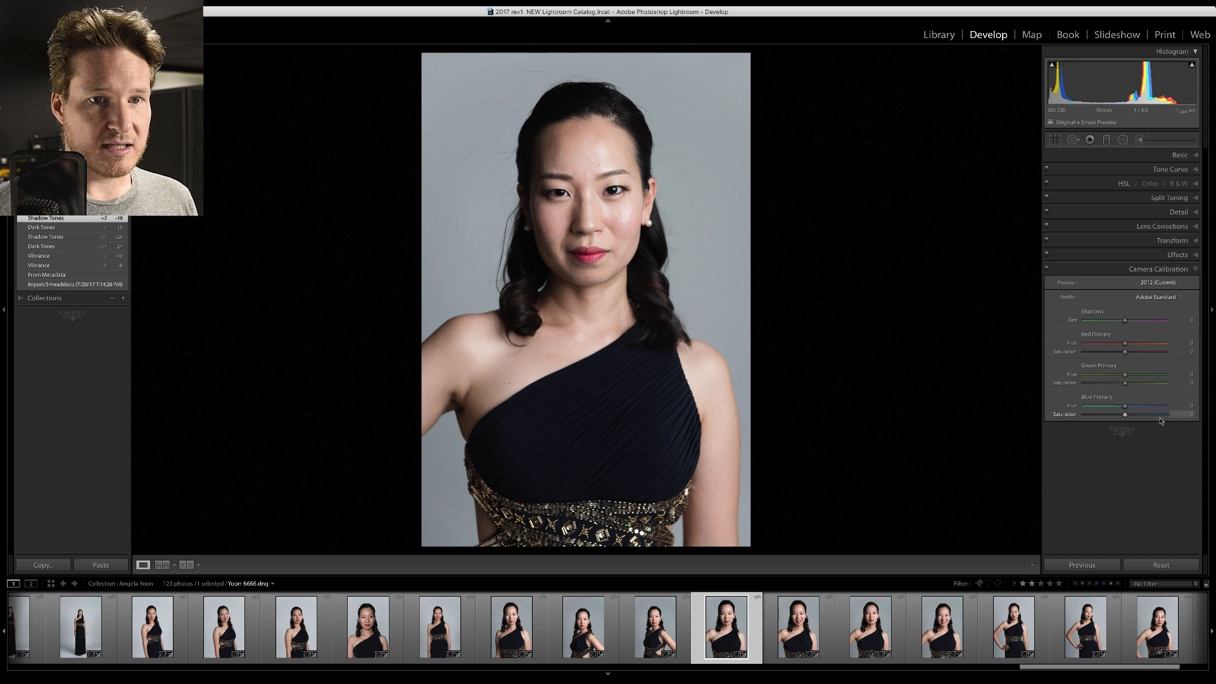
pyautogui.click(1164, 304)
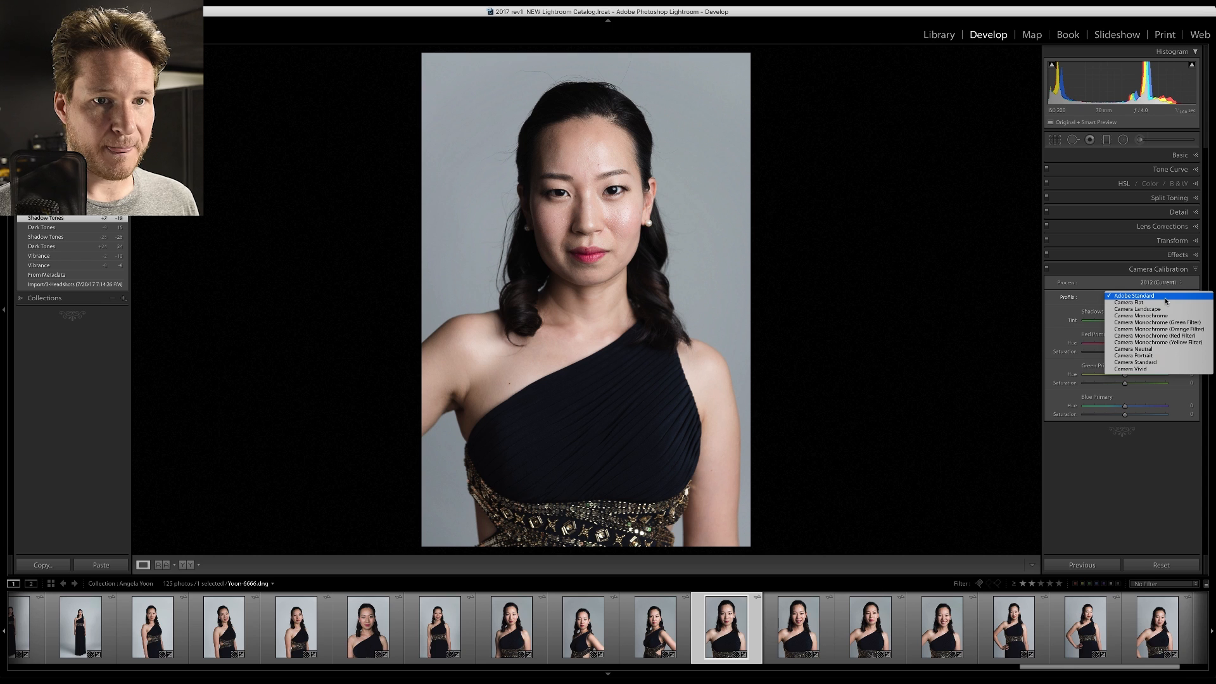
pyautogui.click(1165, 298)
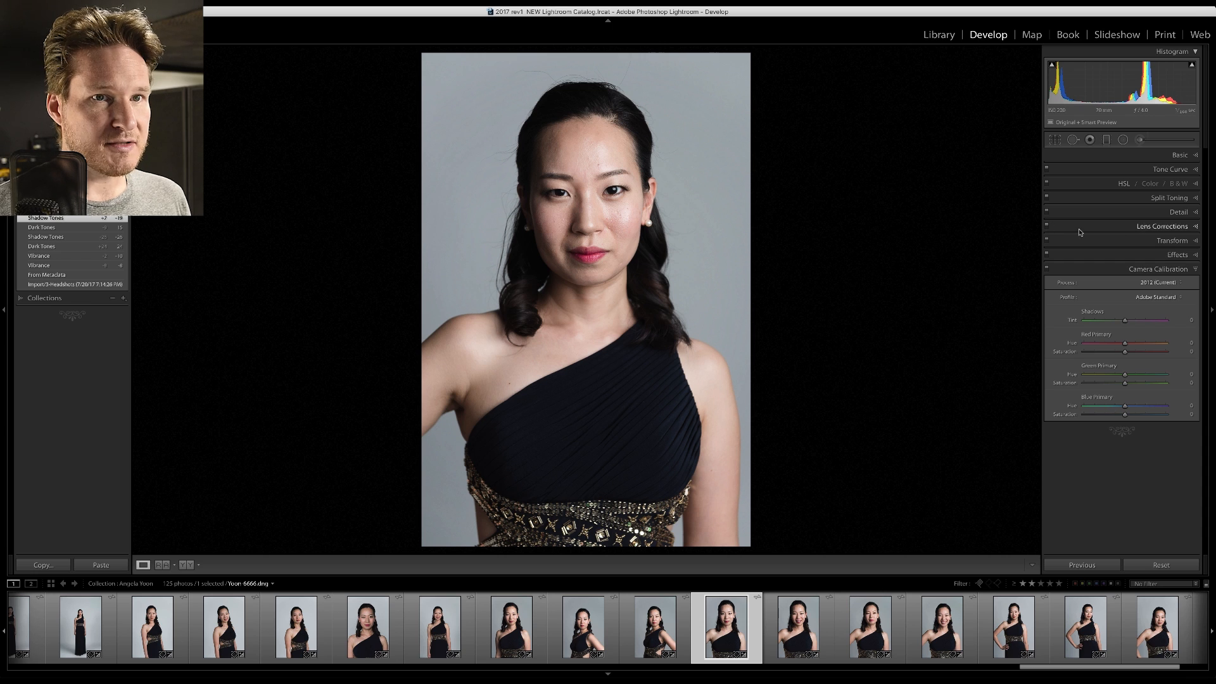
# - Try sampling a neutral white balance from the gray background beside the face, and undo it
pyautogui.click(1178, 155)
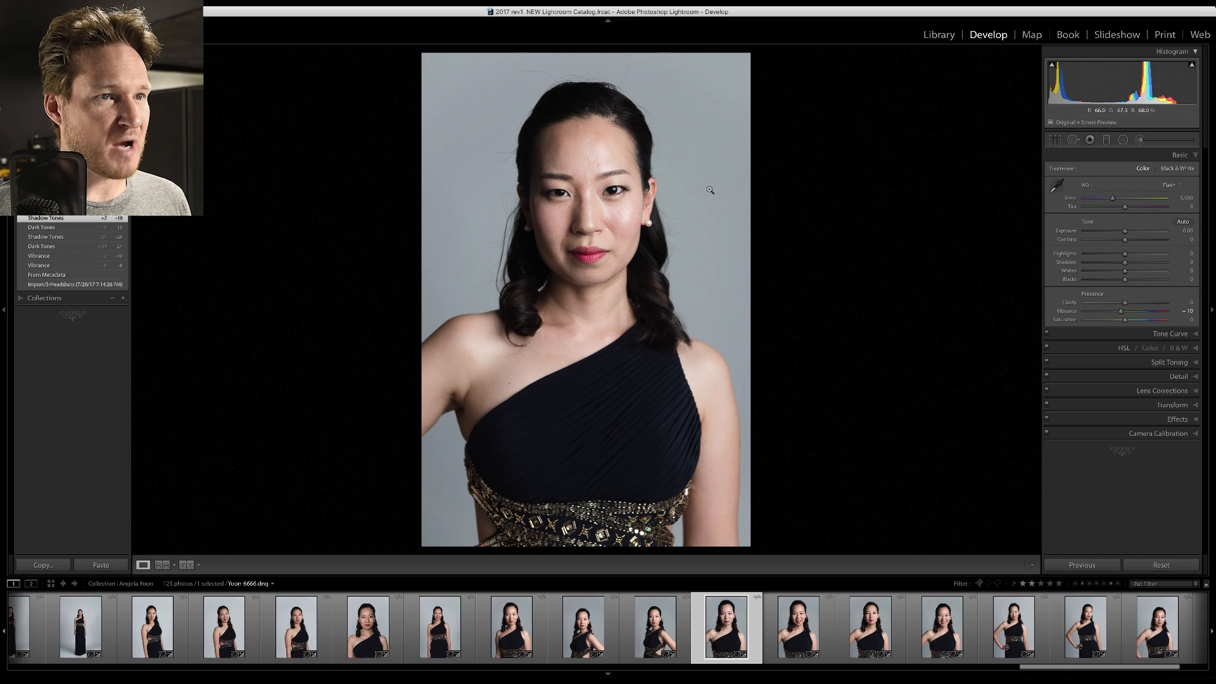
pyautogui.press('w')
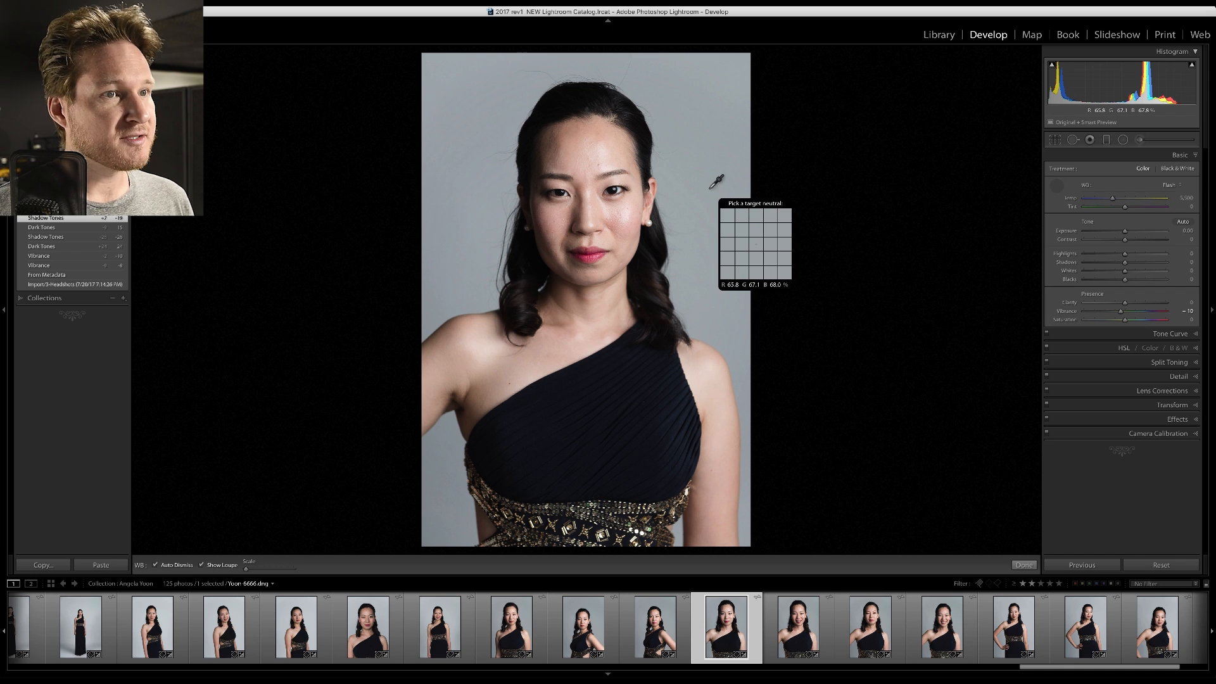
pyautogui.click(711, 187)
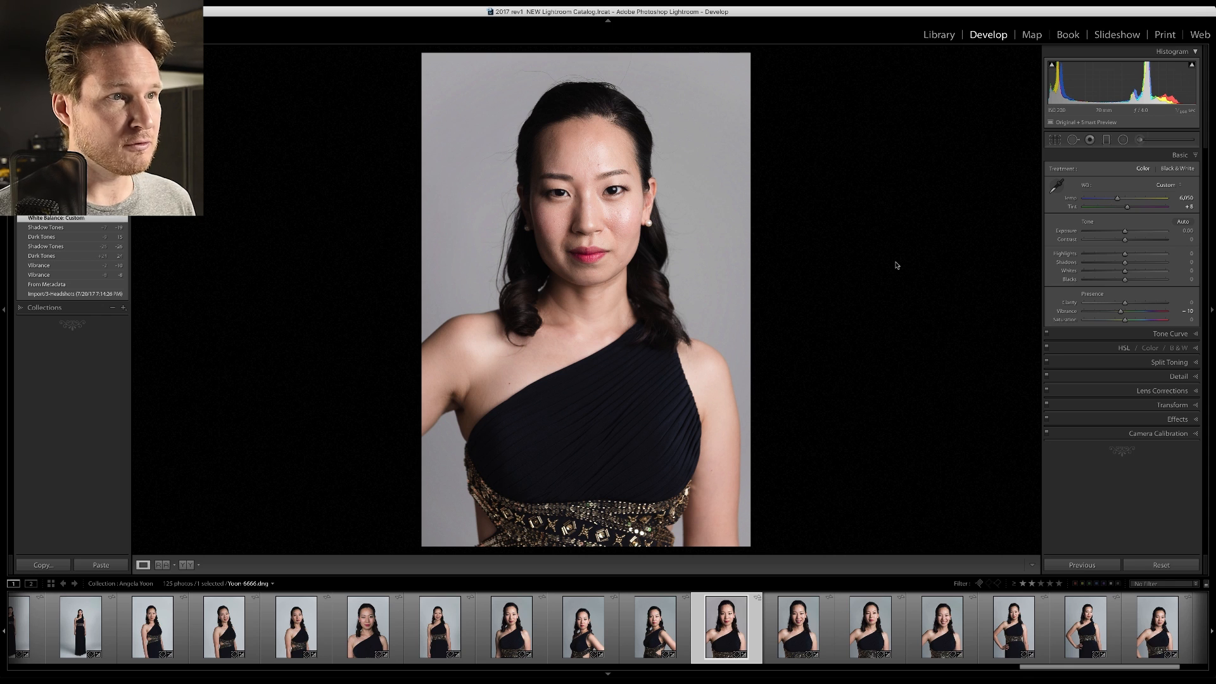
pyautogui.hotkey('ctrl', 'z')
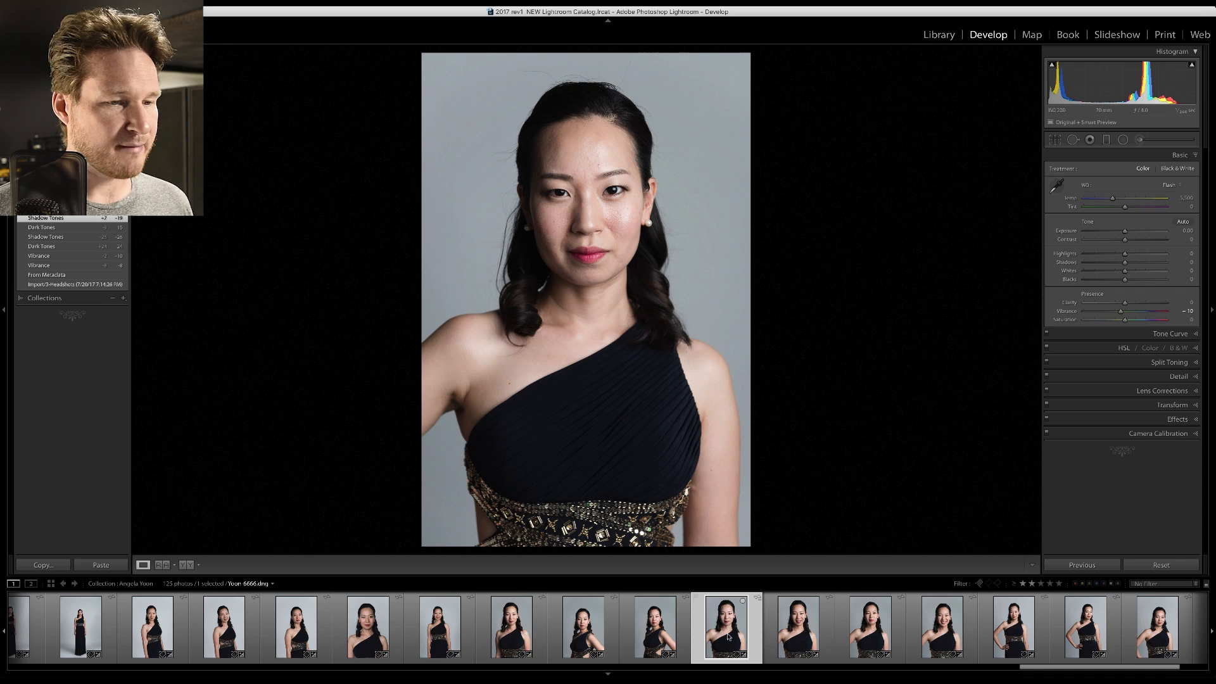
# - Send the portrait to PortraitProStudioMax as a copy with Lightroom adjustments, using TIFF, AdobeRGB (1998), 16 bits and ZIP compression
pyautogui.rightClick(735, 624)
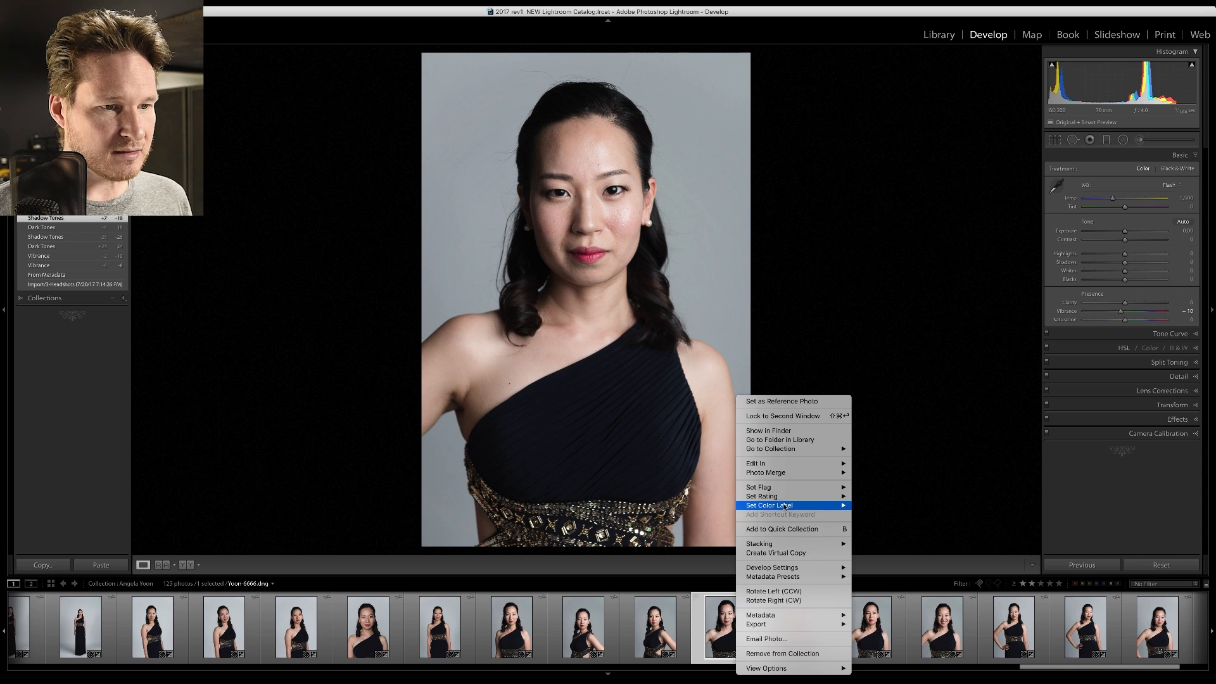
pyautogui.moveTo(790, 485)
pyautogui.moveTo(849, 466)
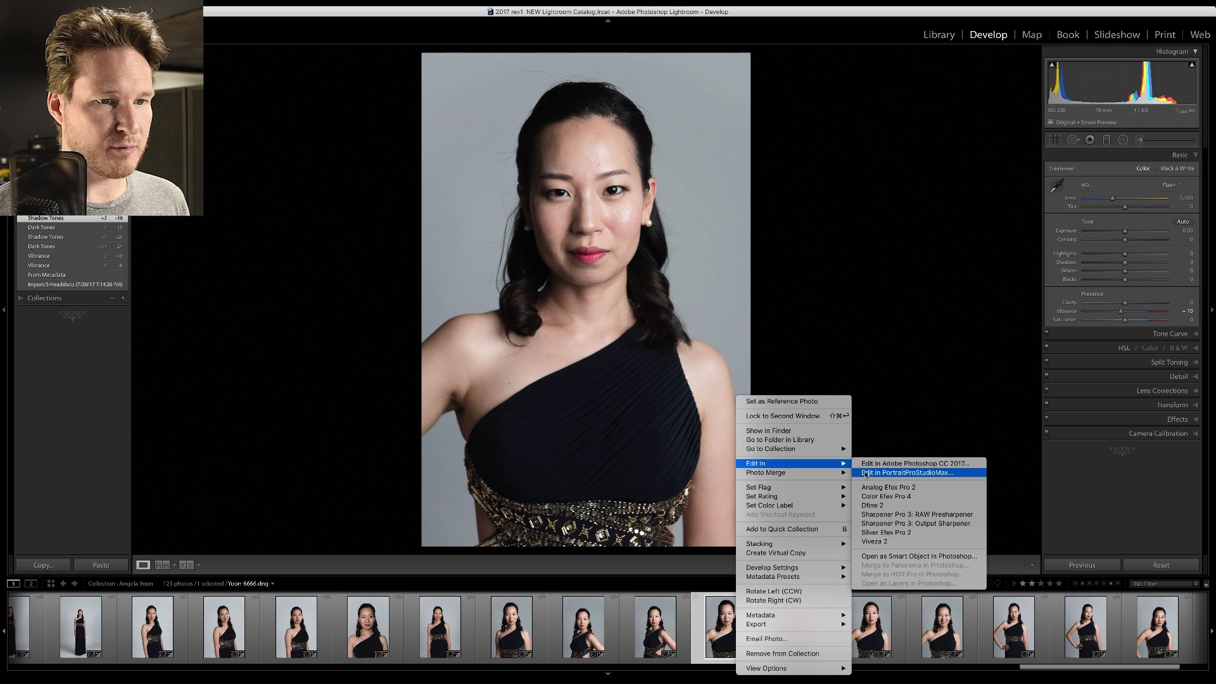
pyautogui.click(866, 473)
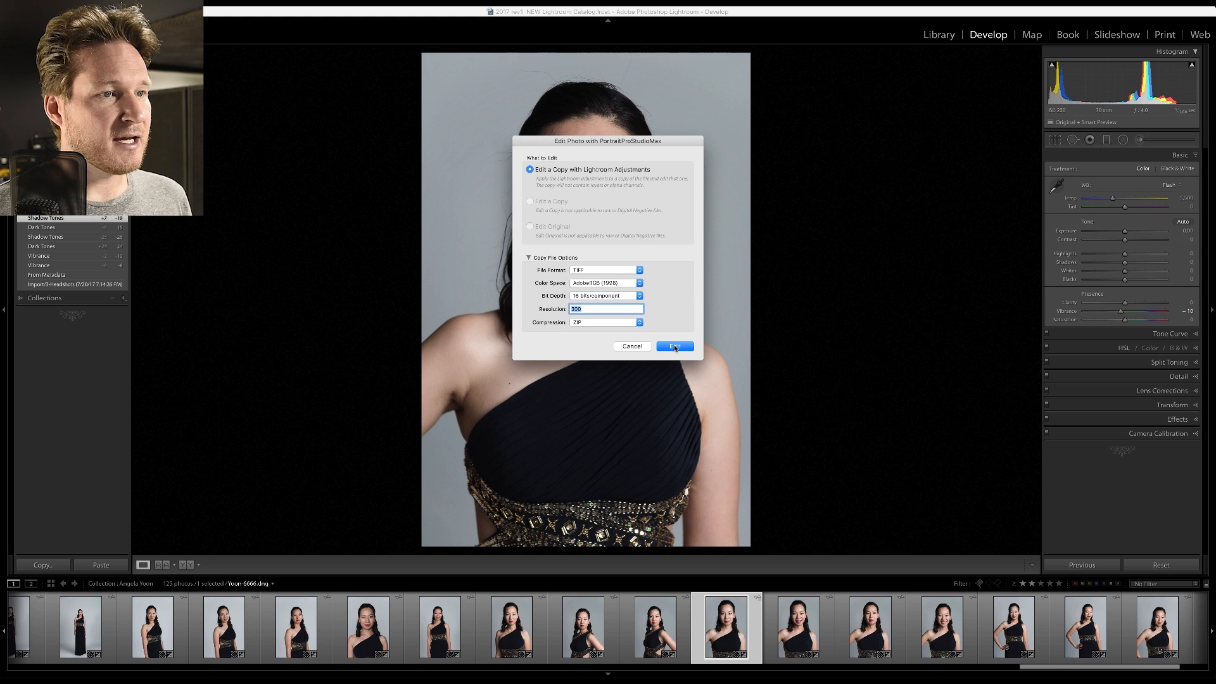
pyautogui.click(629, 271)
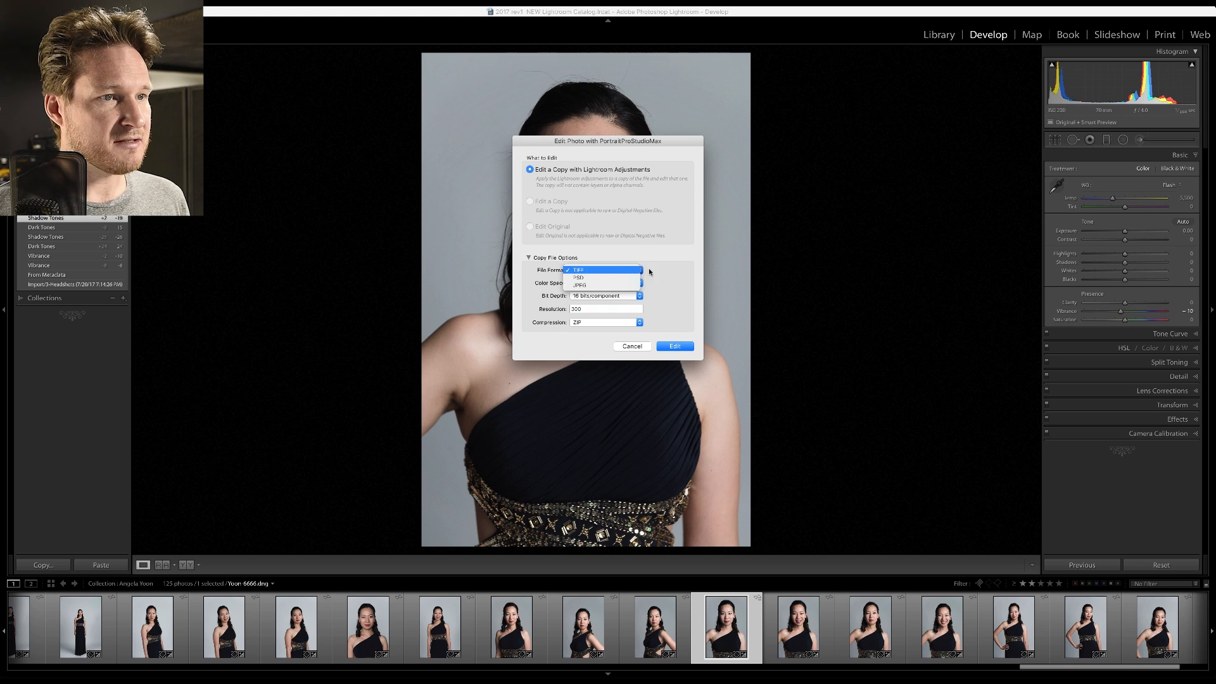
pyautogui.click(669, 272)
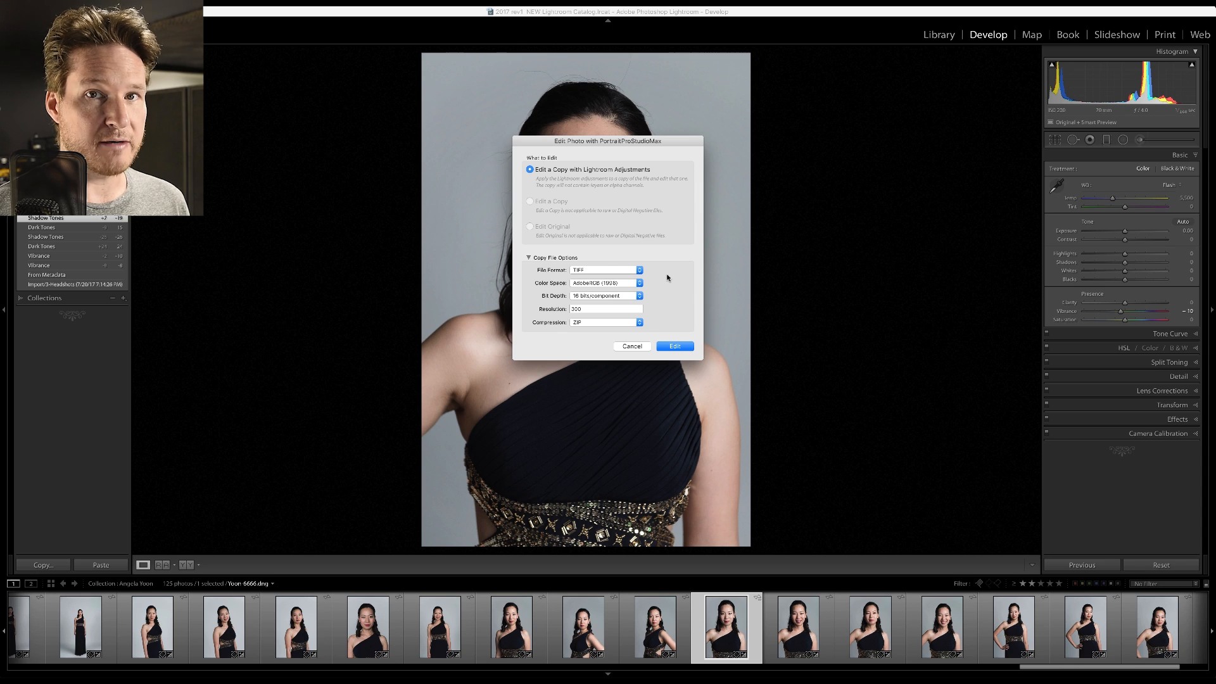
pyautogui.click(666, 345)
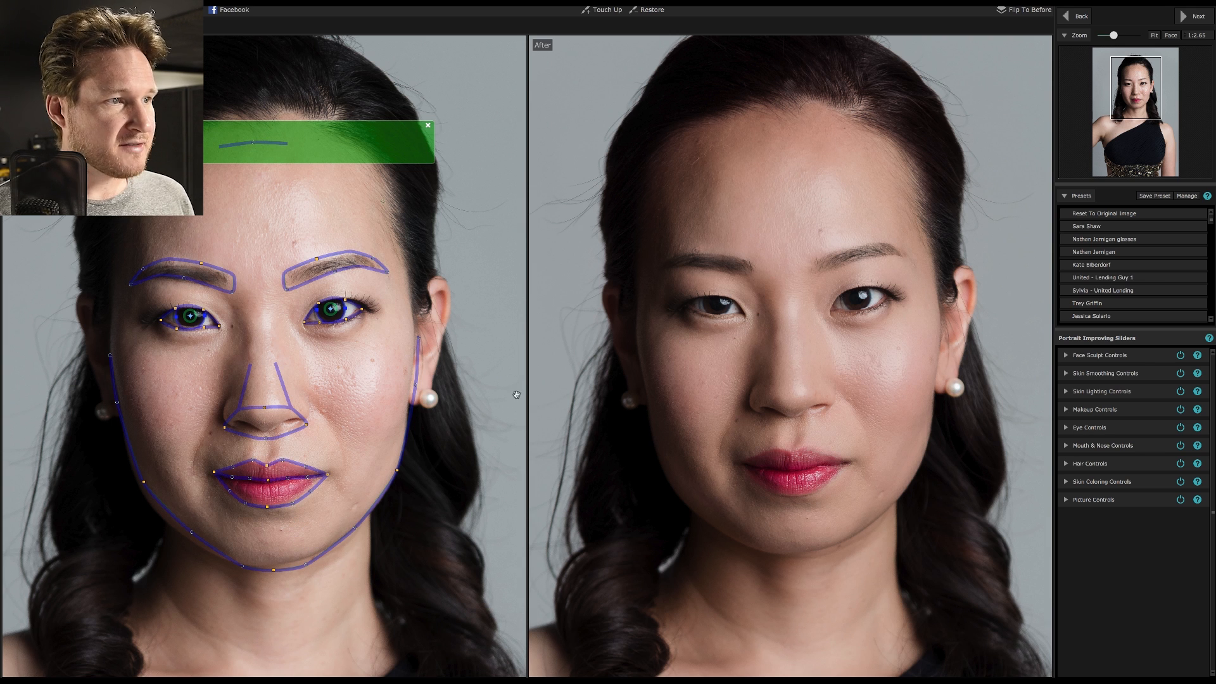
# - Return to the face outline stage and fit the jaw and chin outline to the edge of the face
pyautogui.click(1080, 16)
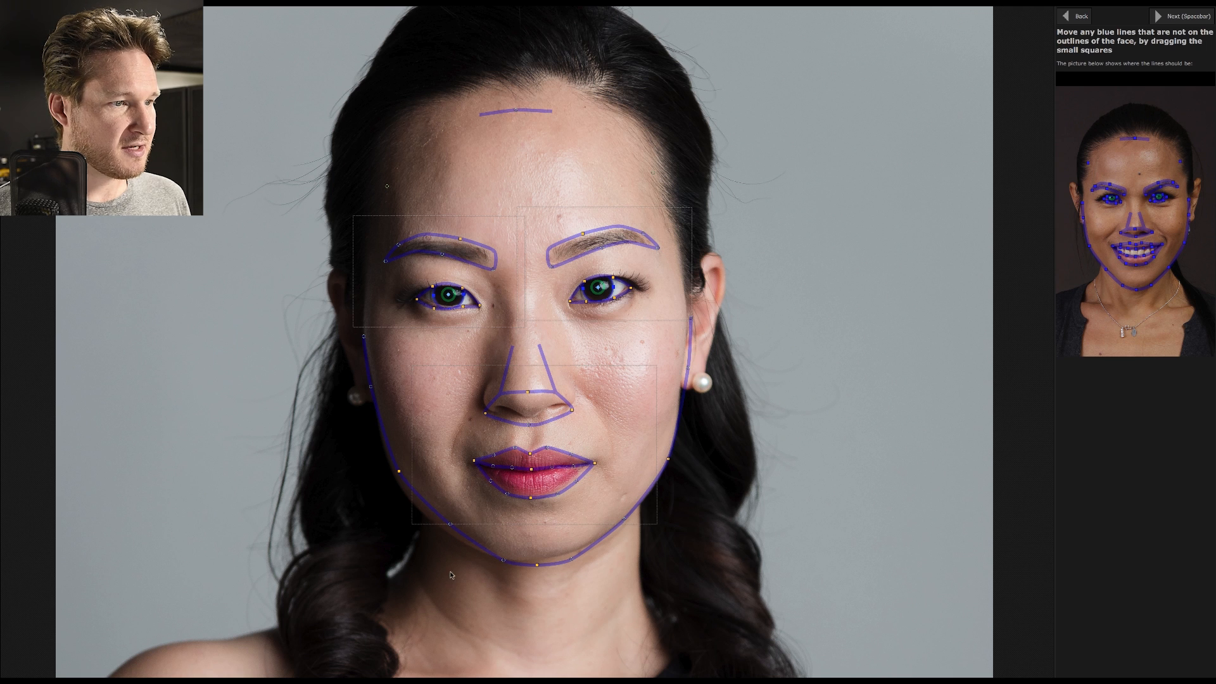
pyautogui.moveTo(399, 472)
pyautogui.mouseDown()
pyautogui.moveTo(398, 491)
pyautogui.moveTo(392, 474)
pyautogui.mouseUp()
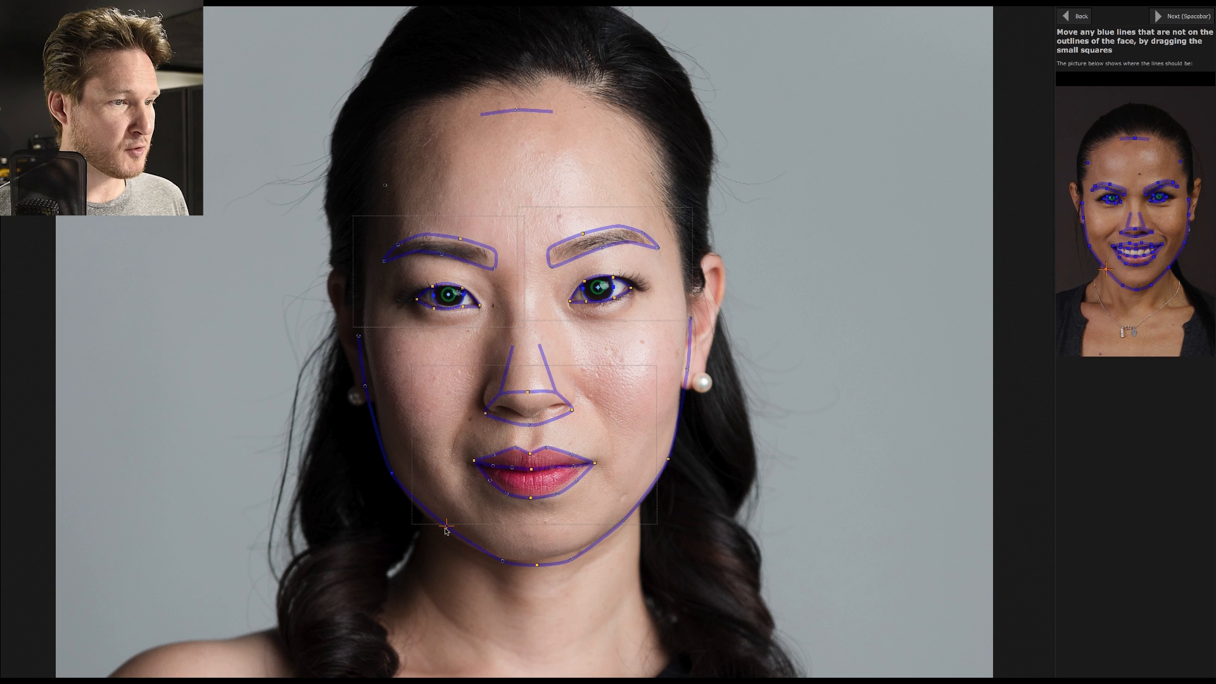
pyautogui.moveTo(446, 526); pyautogui.dragTo(442, 530)
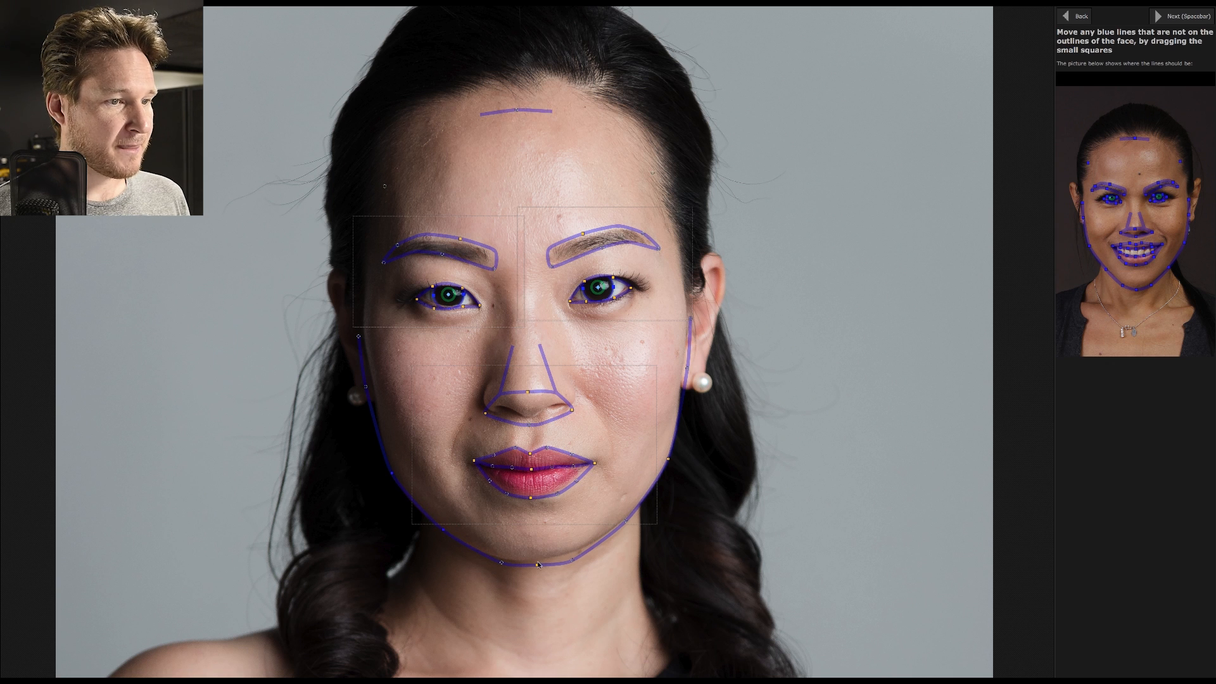
pyautogui.moveTo(534, 563); pyautogui.dragTo(568, 555)
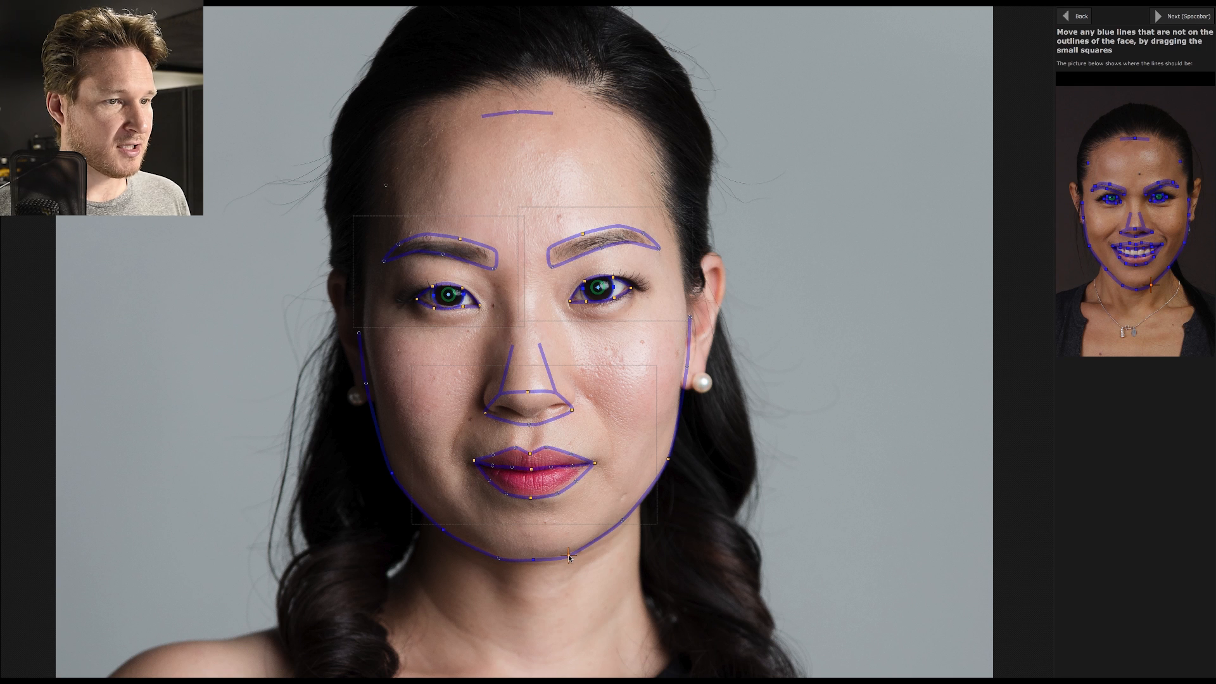
# - Fit the lip outline to the mouth by correcting its corner, the line between the lips and the lower lip edge
pyautogui.click(594, 438)
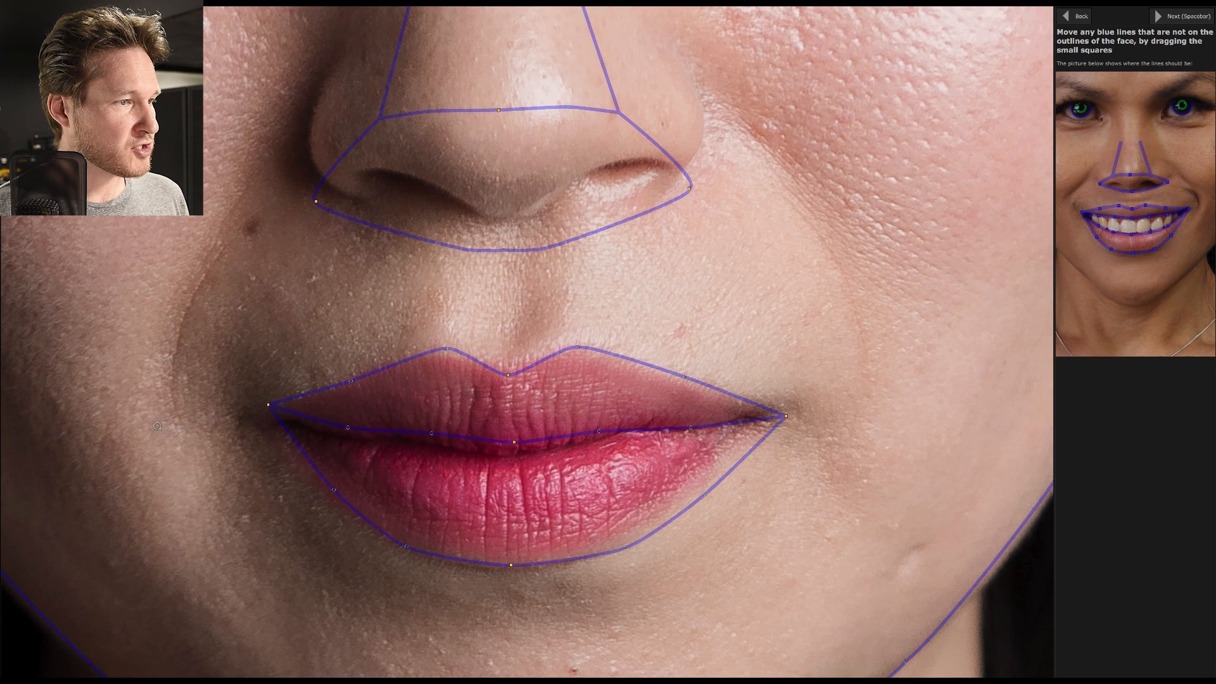
pyautogui.moveTo(269, 405)
pyautogui.mouseDown()
pyautogui.moveTo(251, 427)
pyautogui.moveTo(263, 421)
pyautogui.mouseUp()
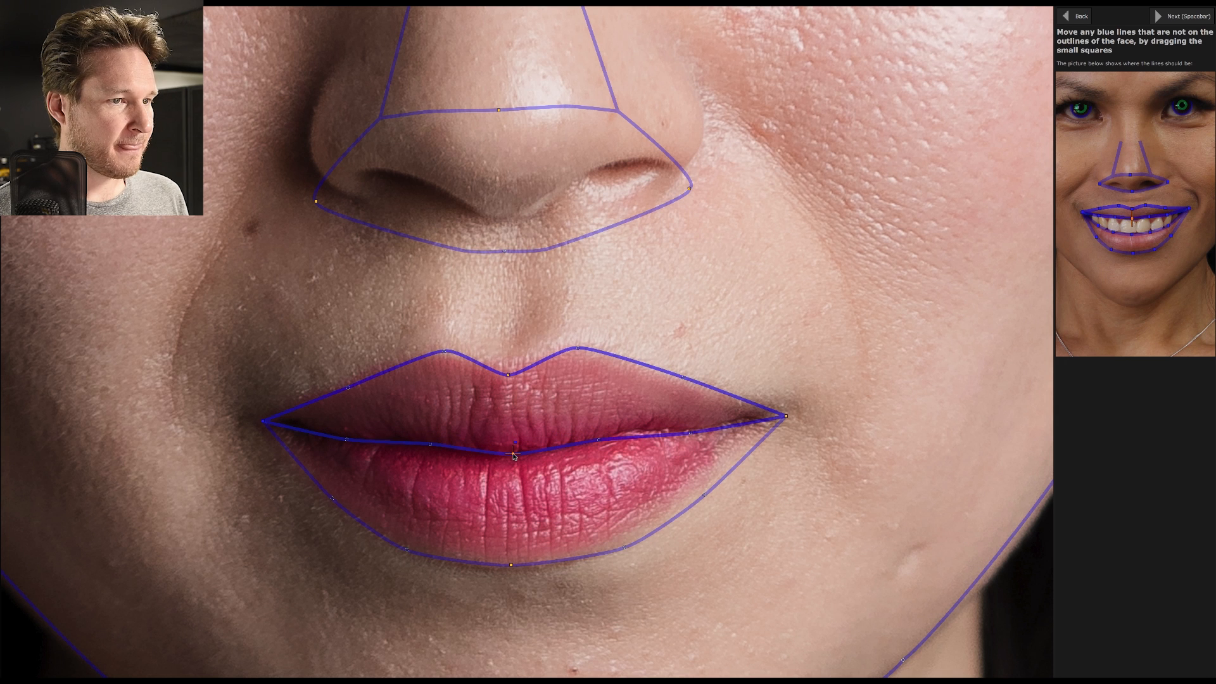
pyautogui.moveTo(514, 444); pyautogui.dragTo(513, 453)
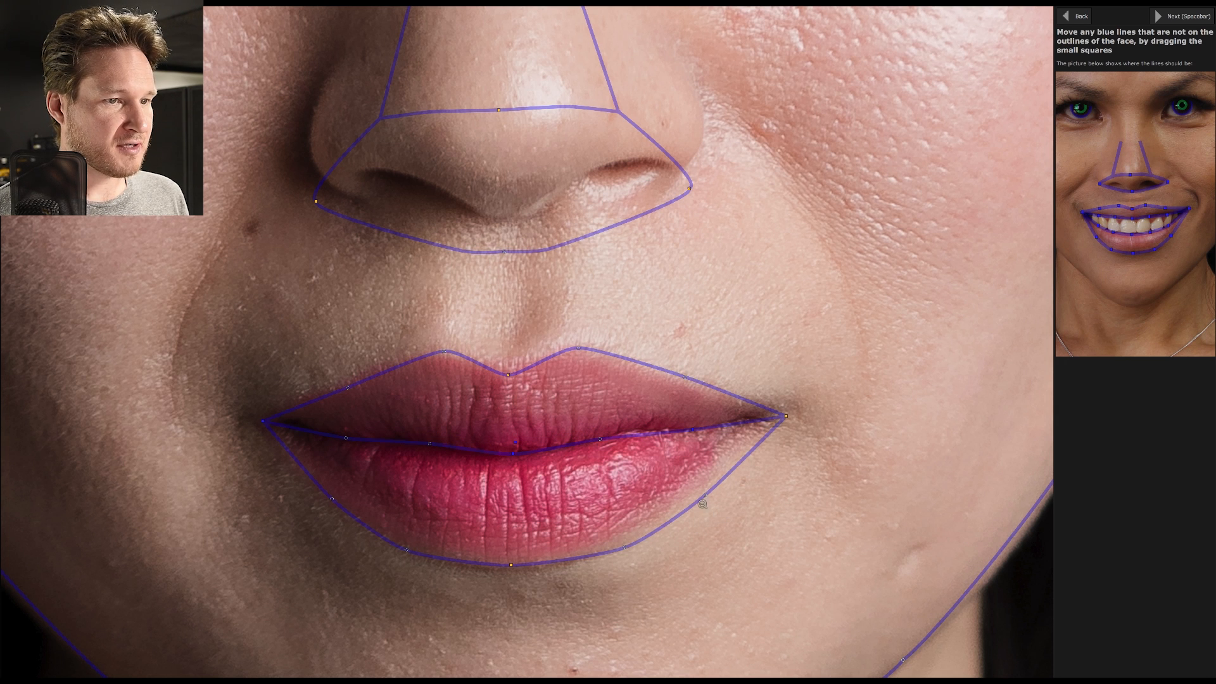
pyautogui.moveTo(632, 545); pyautogui.dragTo(624, 540)
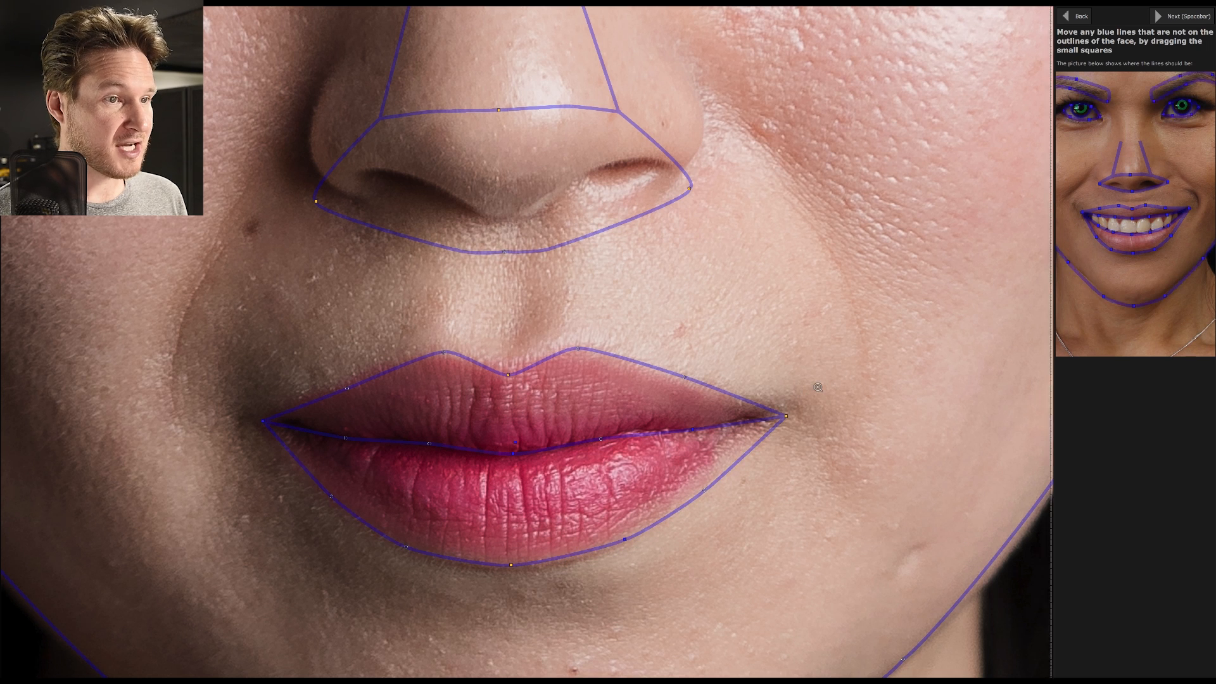
pyautogui.press('space')
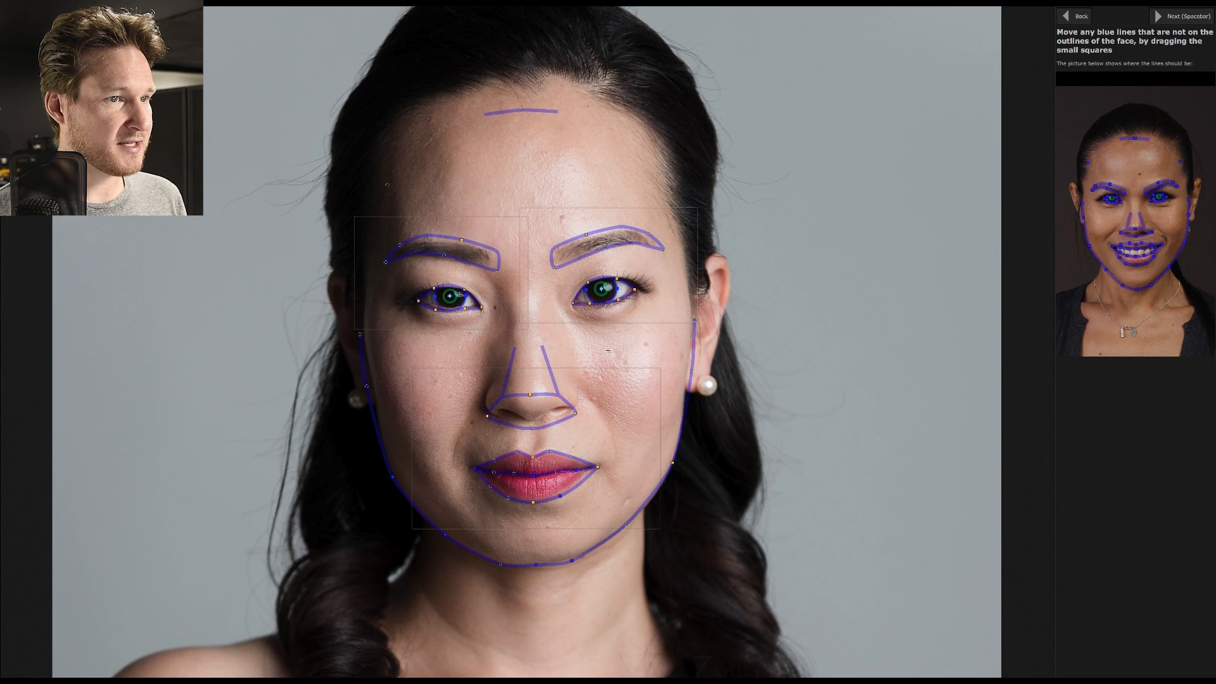
# - Fit the eyebrow outline on the shadowed side of the face to the brow, and raise the forehead line to the hairline
pyautogui.click(672, 301)
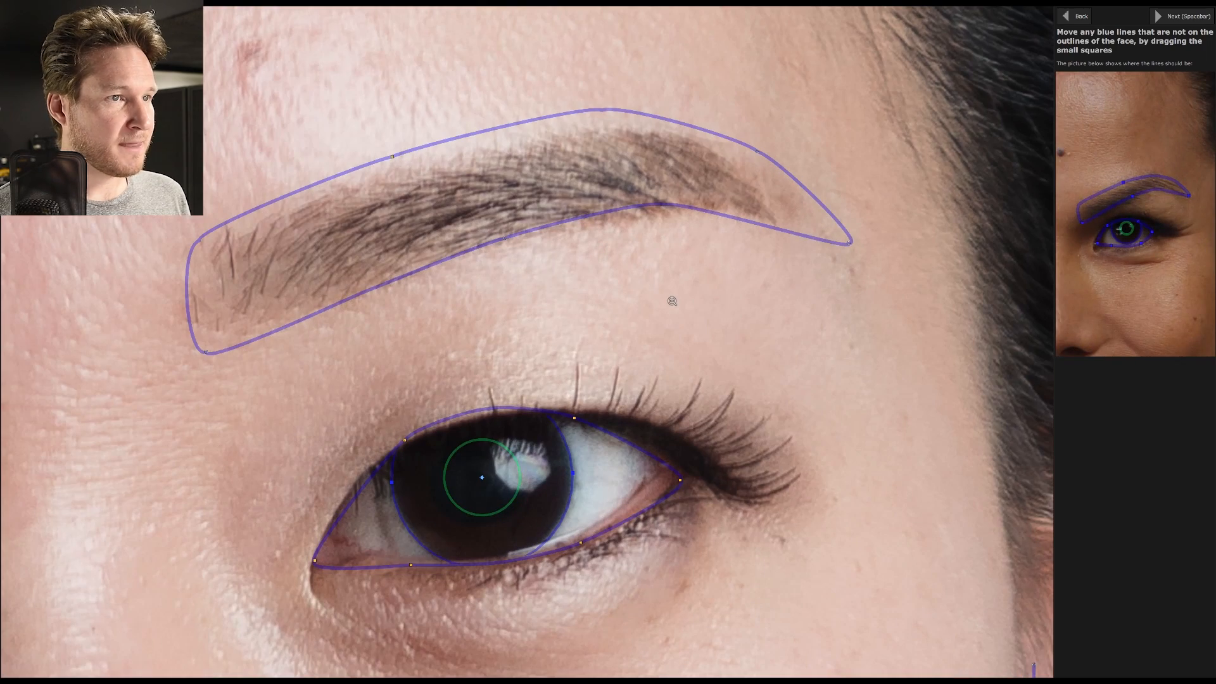
pyautogui.click(812, 372)
pyautogui.click(501, 294)
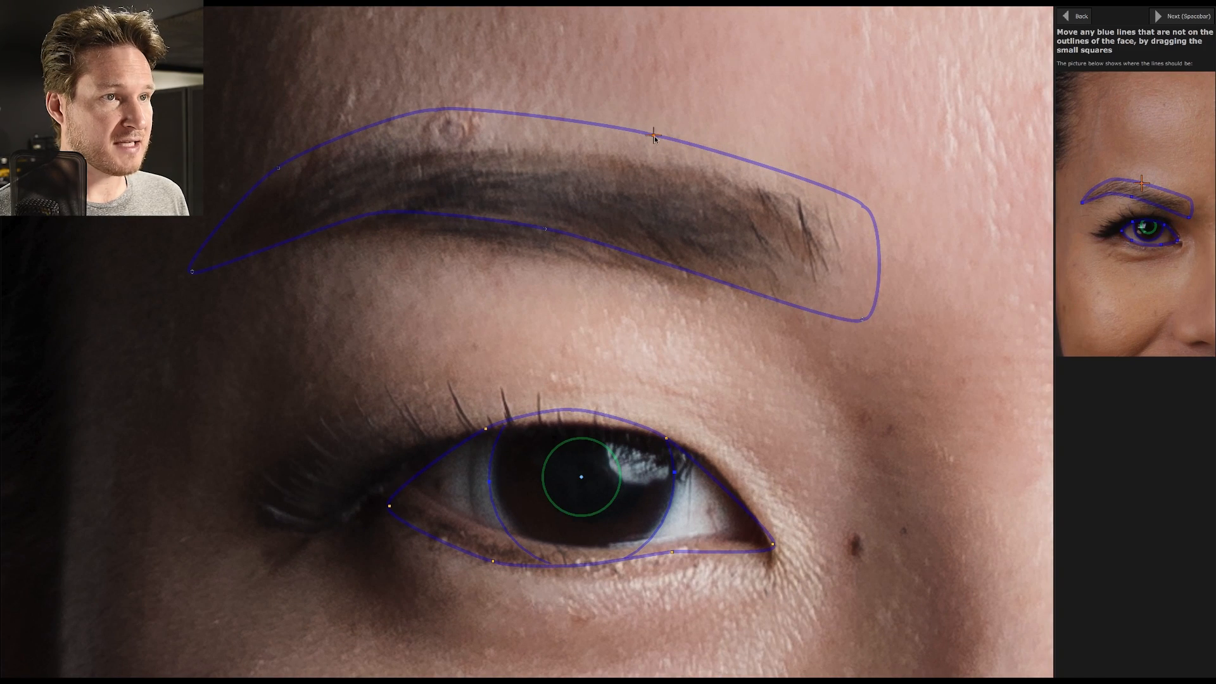
pyautogui.moveTo(653, 135); pyautogui.dragTo(646, 164)
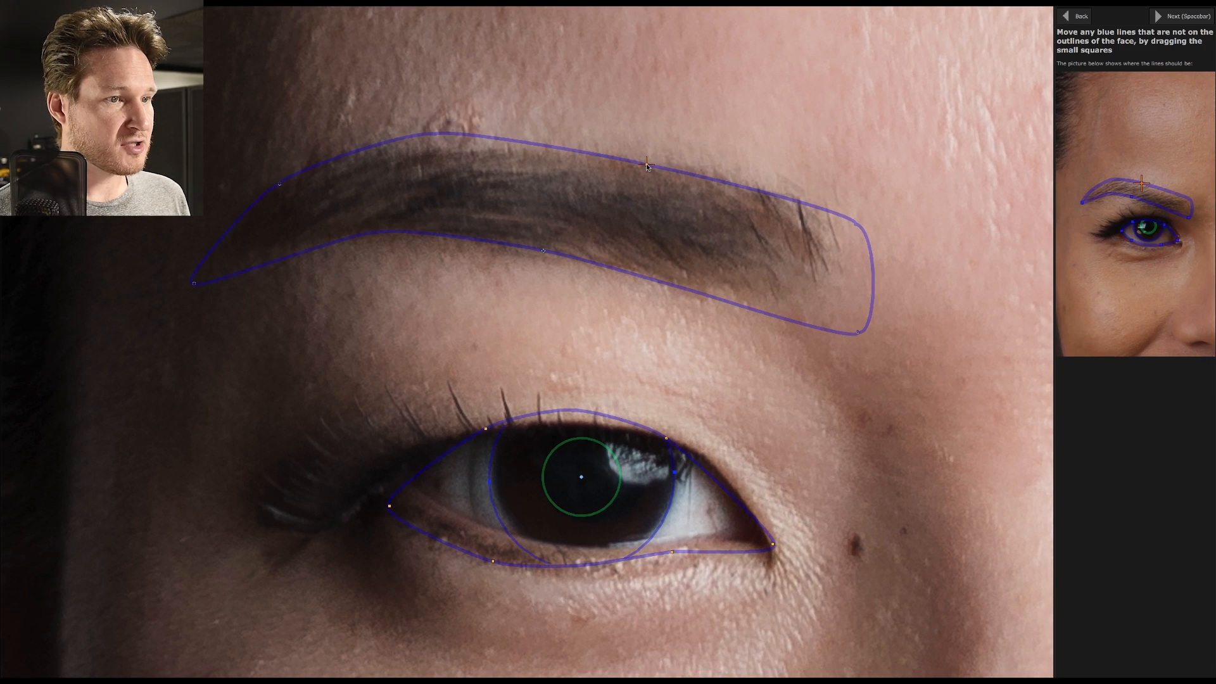
pyautogui.click(747, 348)
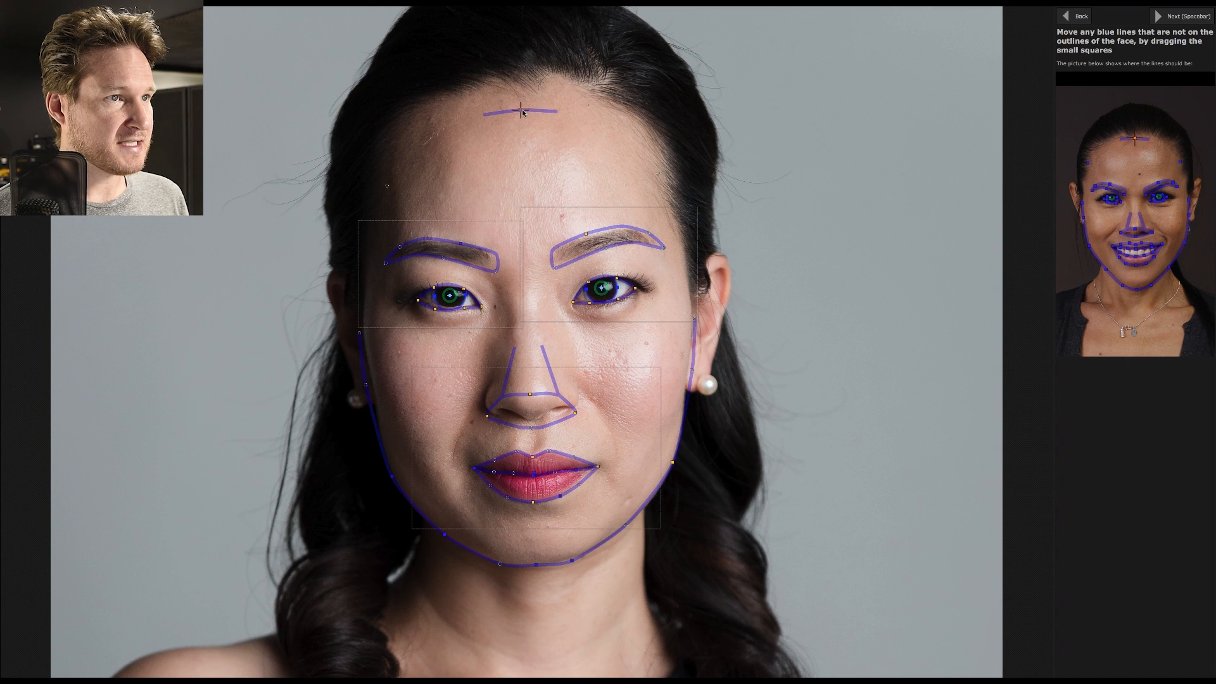
pyautogui.moveTo(521, 112); pyautogui.dragTo(520, 84)
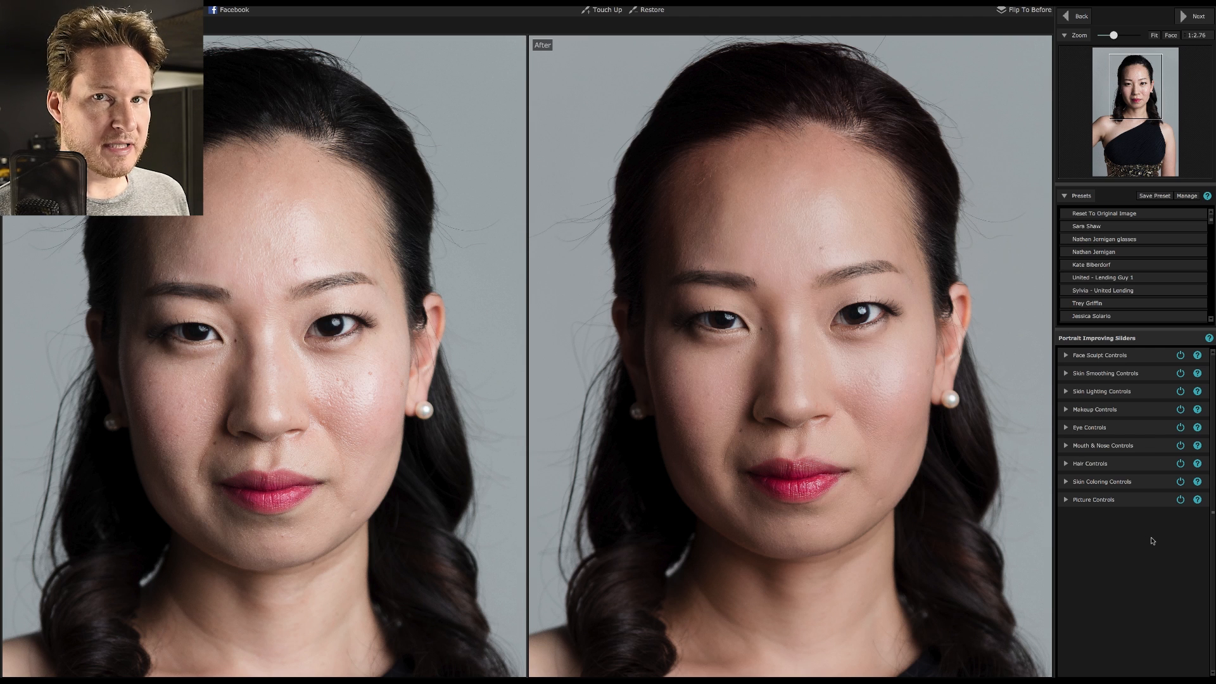
# - Set the Tan amount in the skin coloring adjustments to 0
pyautogui.click(1149, 486)
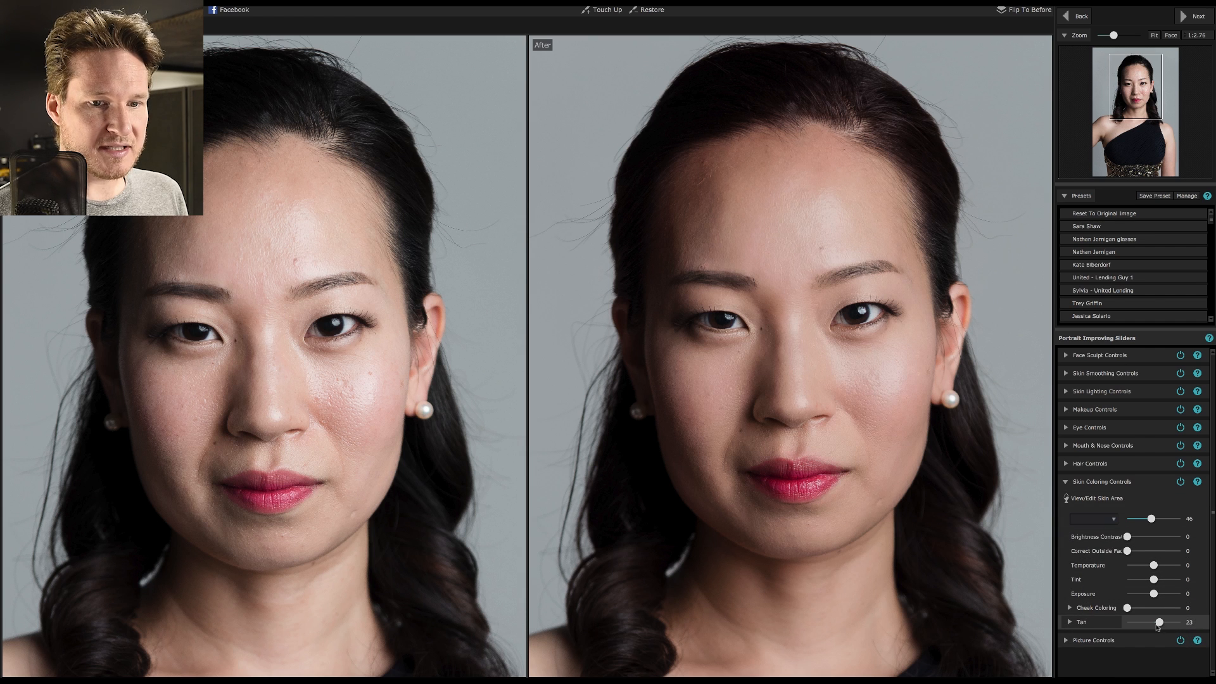
pyautogui.moveTo(1157, 625); pyautogui.dragTo(1155, 624)
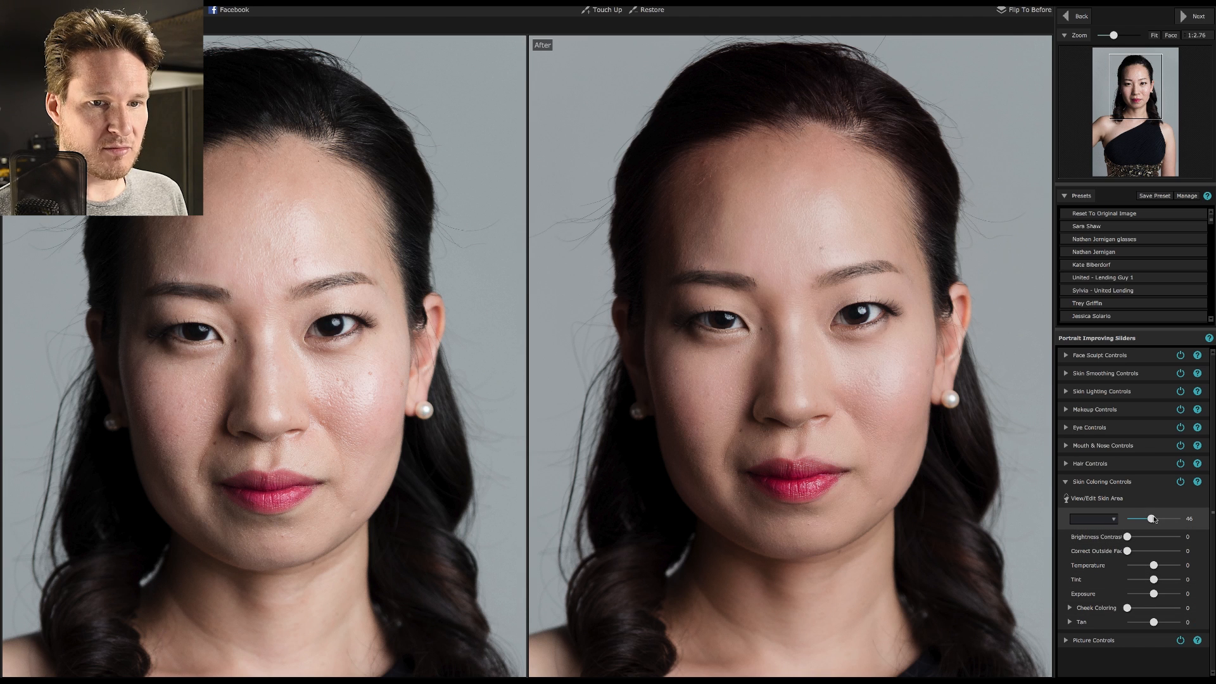
pyautogui.click(1147, 484)
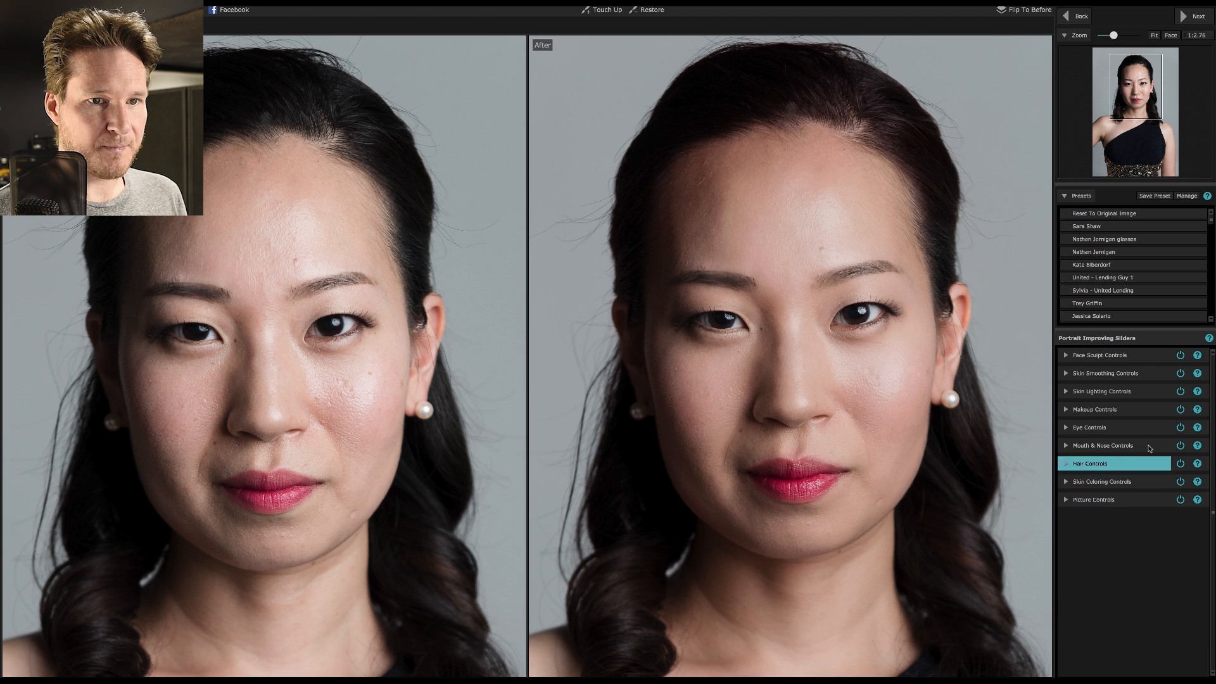
# - Compare the original and retouched portraits in the full view, at face zoom and at 1:1 magnification
pyautogui.click(1154, 36)
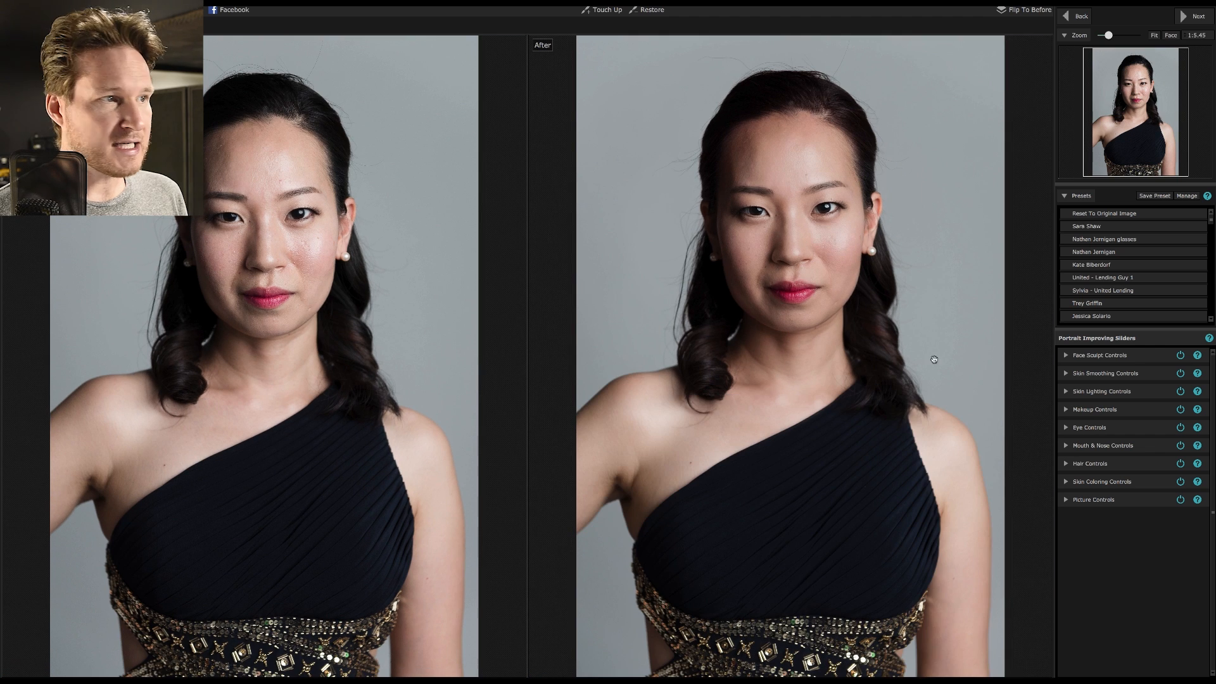
pyautogui.click(1136, 355)
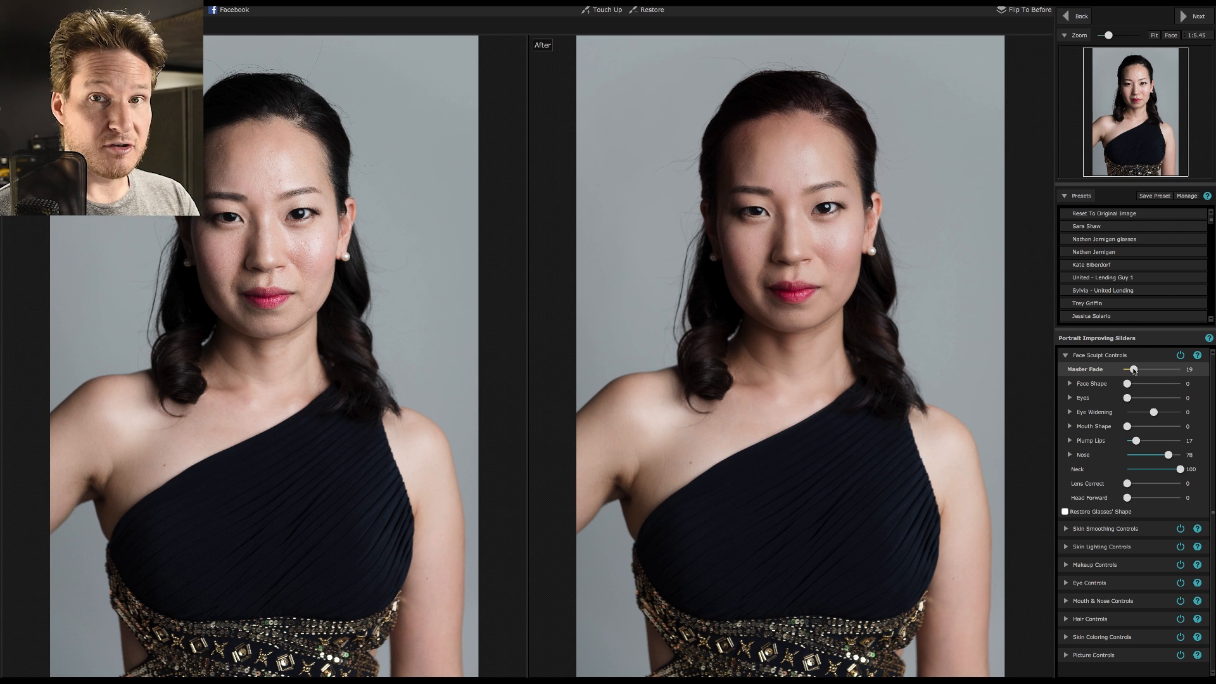
pyautogui.click(1171, 36)
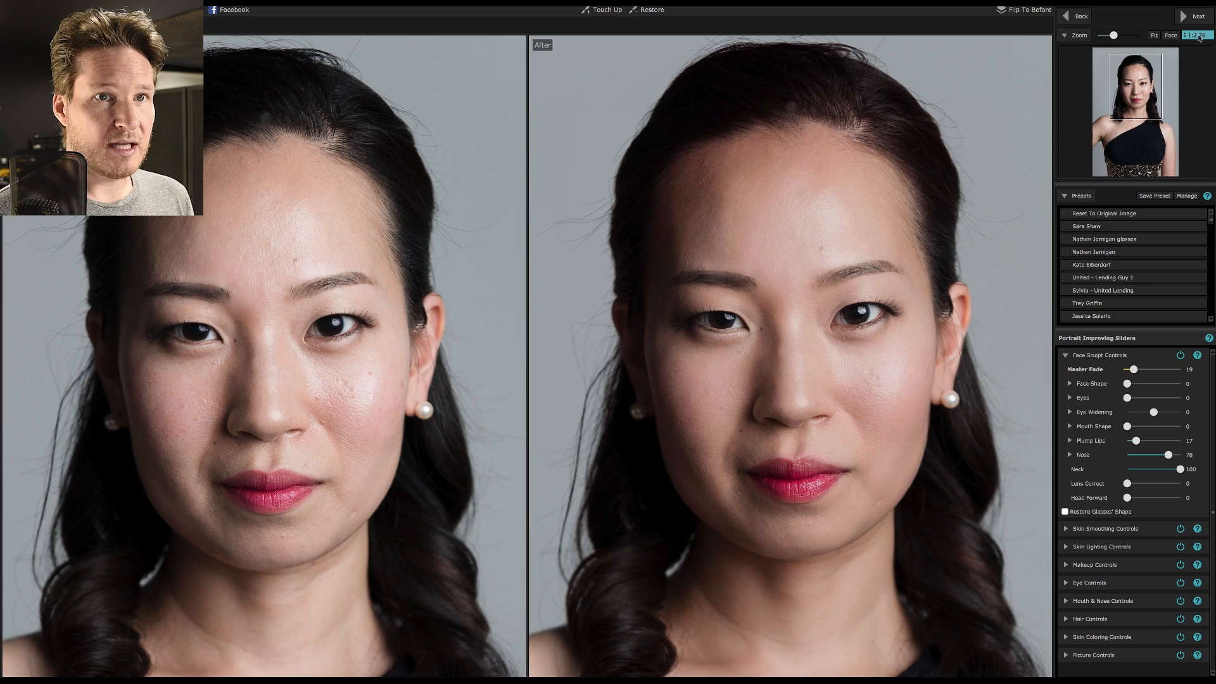
pyautogui.click(1197, 35)
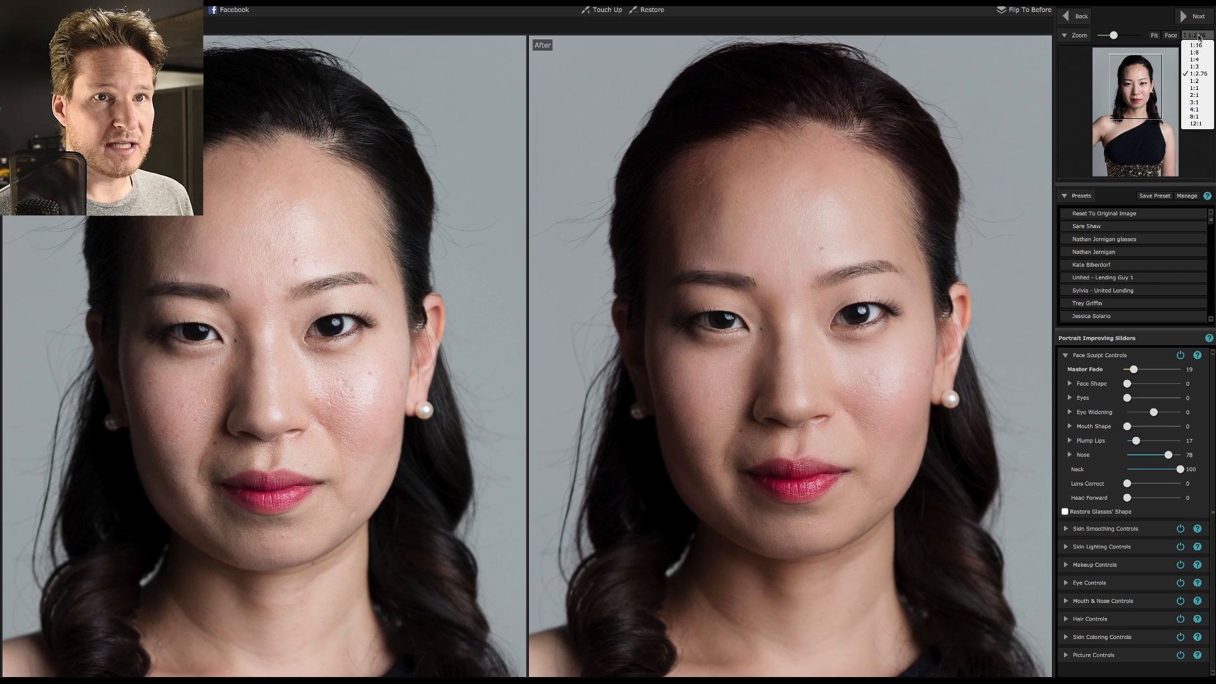
pyautogui.click(1194, 88)
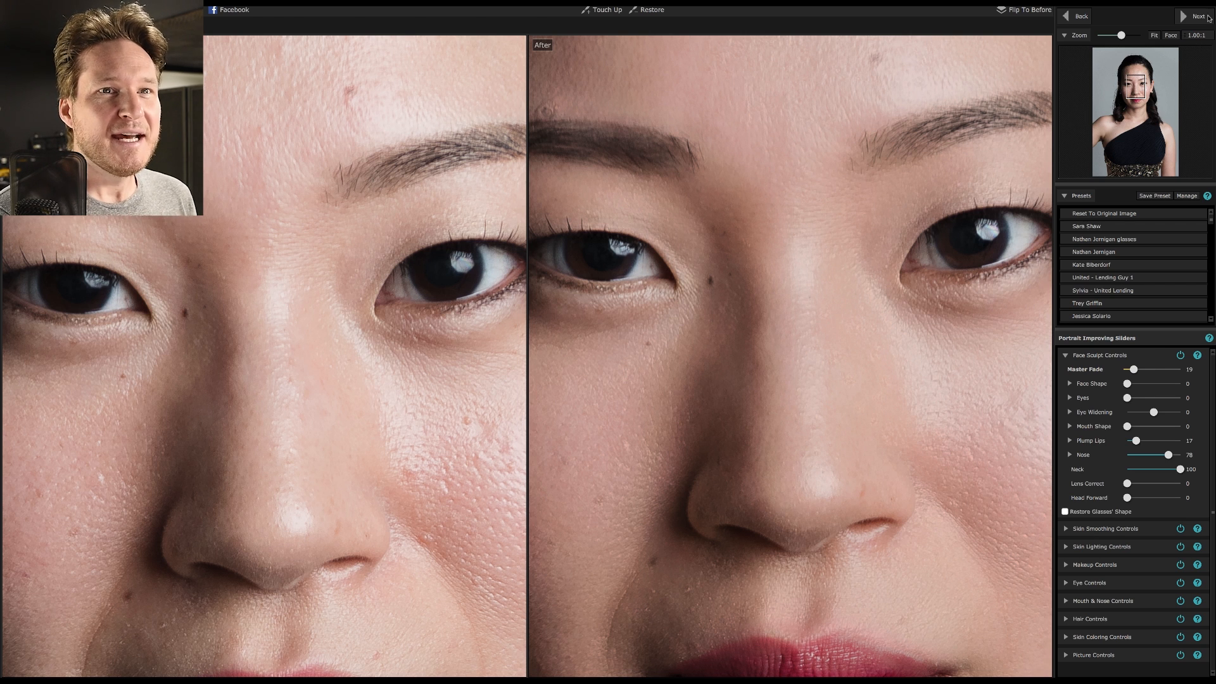
pyautogui.click(1171, 36)
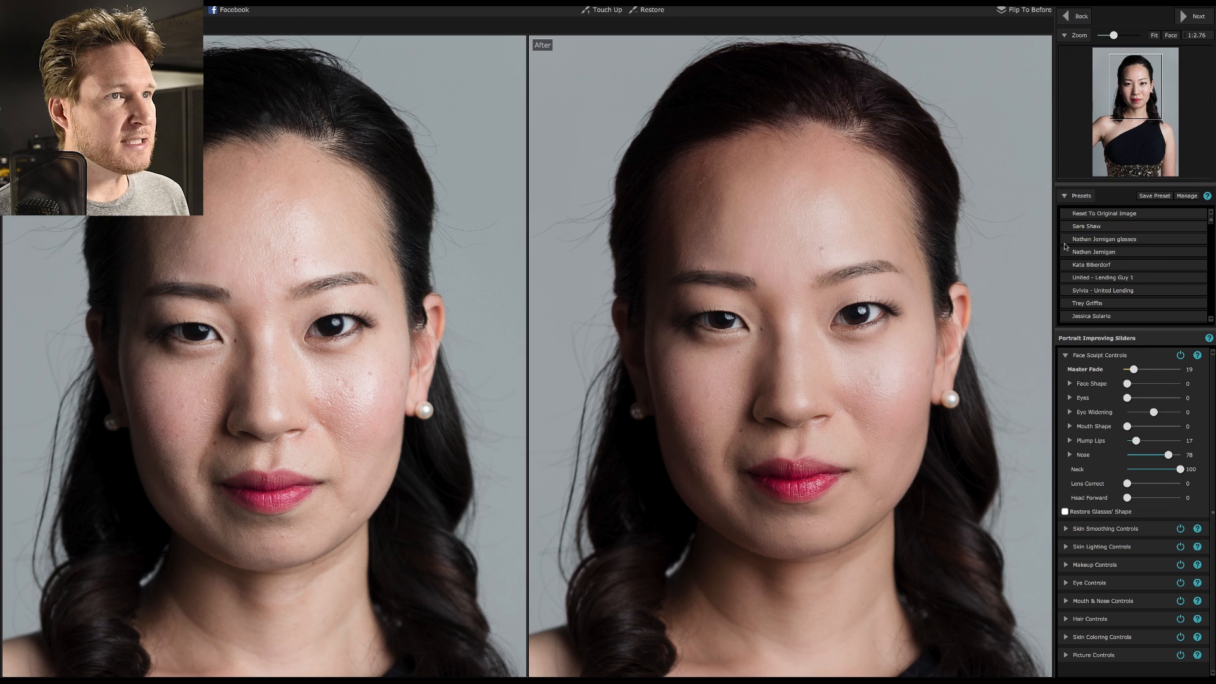
# - Touch up the remaining skin blemishes on the face with the Touch Up brush at strength 74
pyautogui.click(603, 10)
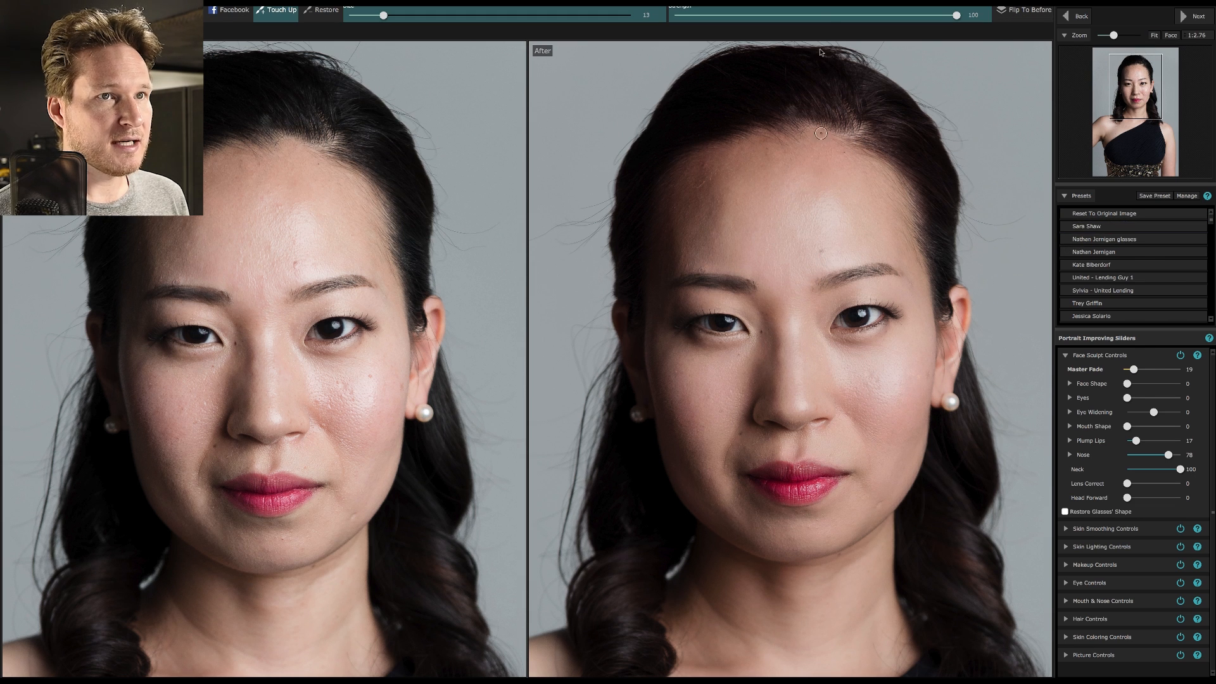
pyautogui.click(884, 18)
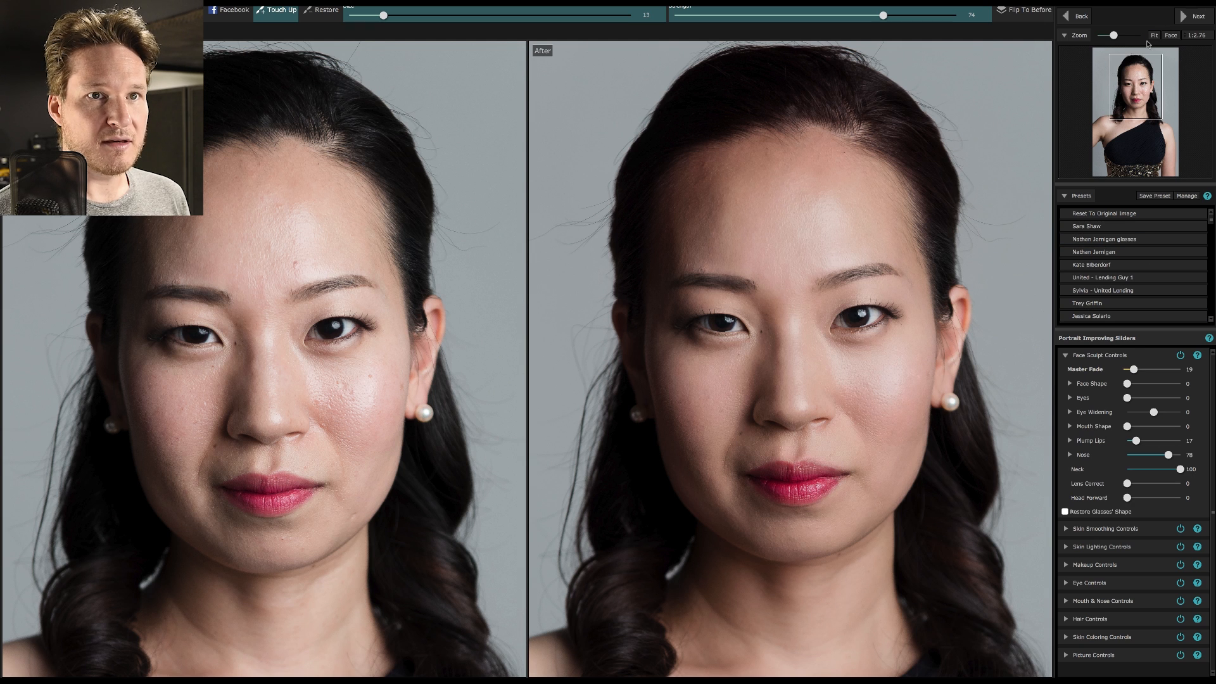
pyautogui.click(286, 16)
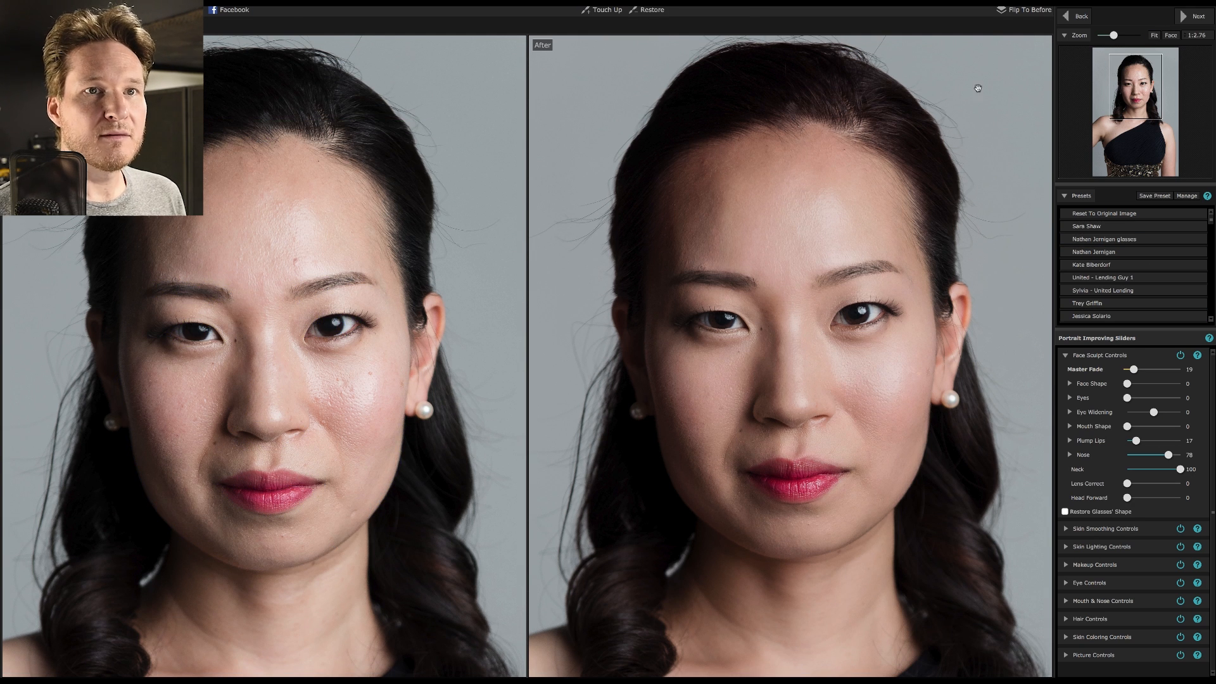
# - Set the face sculpting Master Fade to 37 and Lens Correct to 29 while viewing the whole portrait
pyautogui.click(1153, 36)
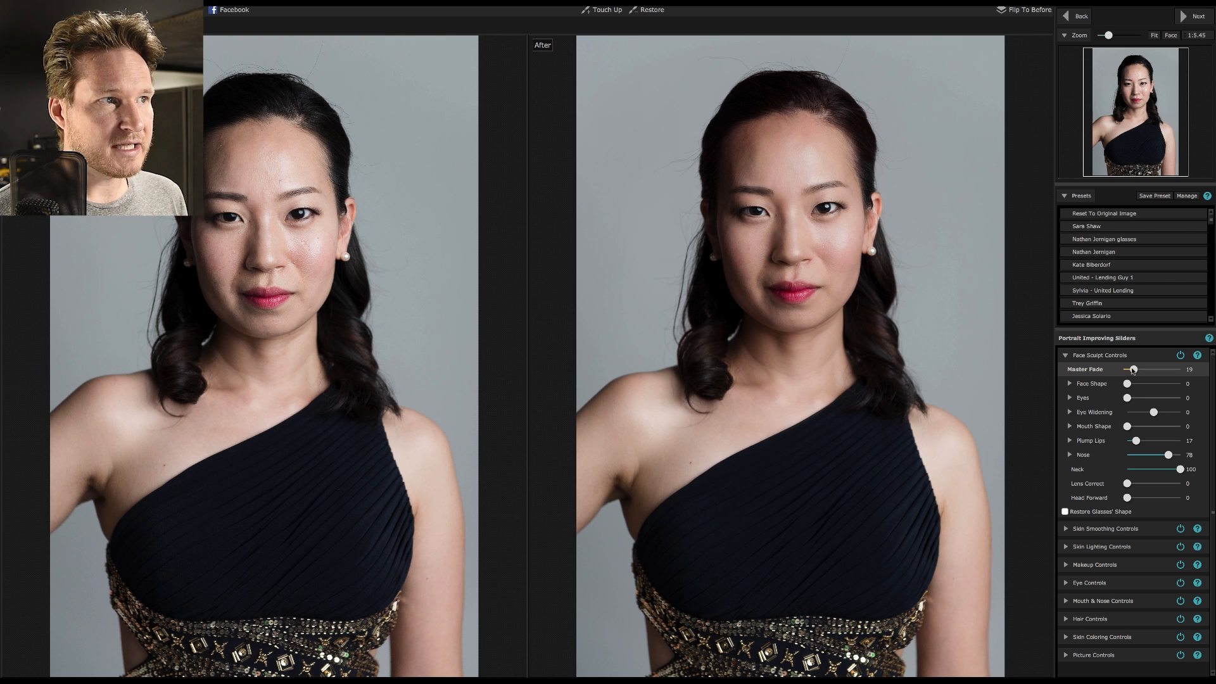
pyautogui.moveTo(1133, 370)
pyautogui.mouseDown()
pyautogui.moveTo(1214, 376)
pyautogui.moveTo(1145, 374)
pyautogui.mouseUp()
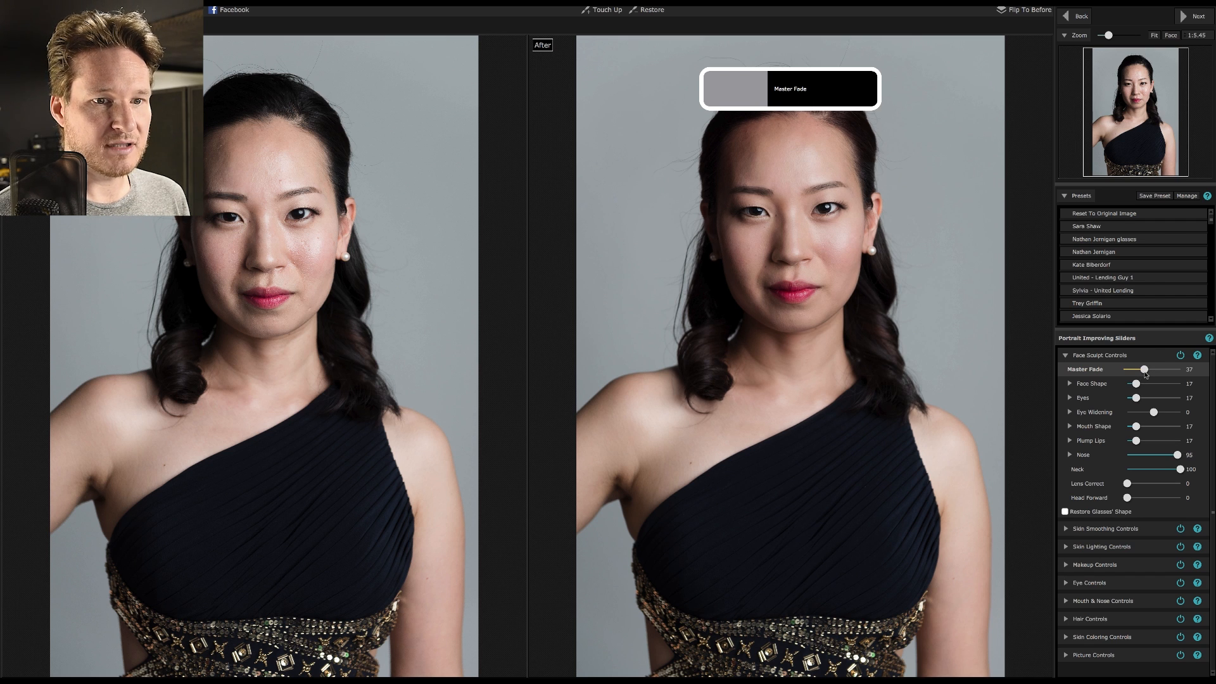
pyautogui.click(1153, 486)
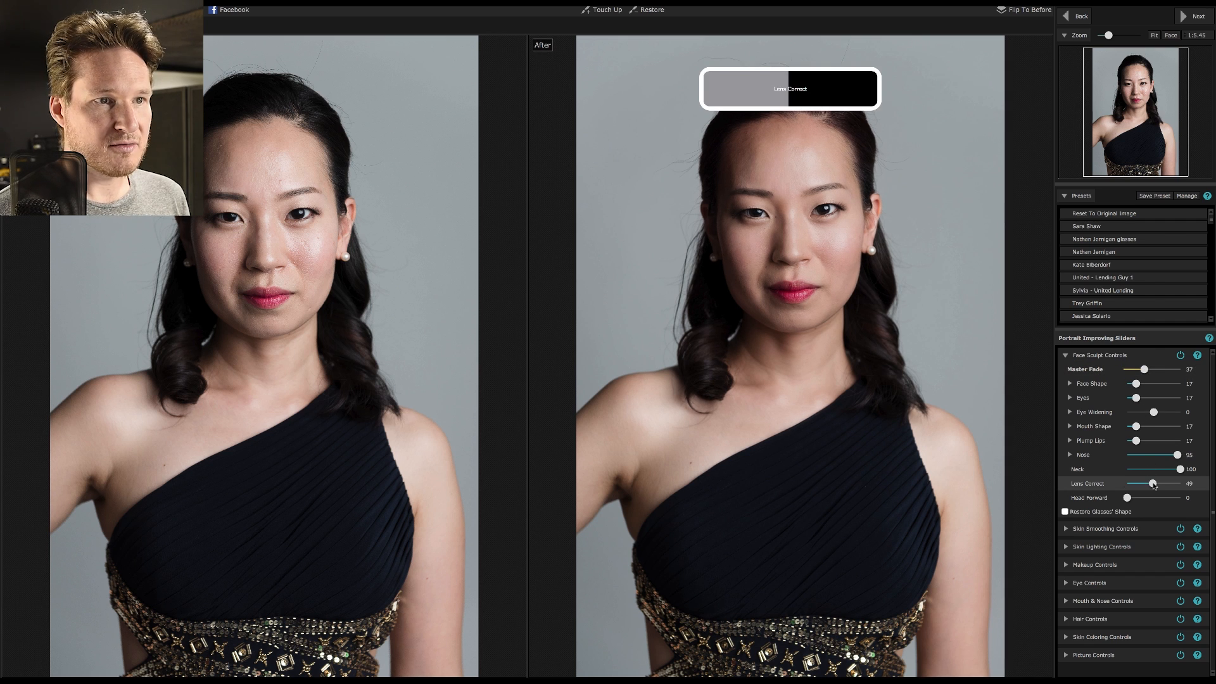
pyautogui.moveTo(1152, 485); pyautogui.dragTo(1143, 485)
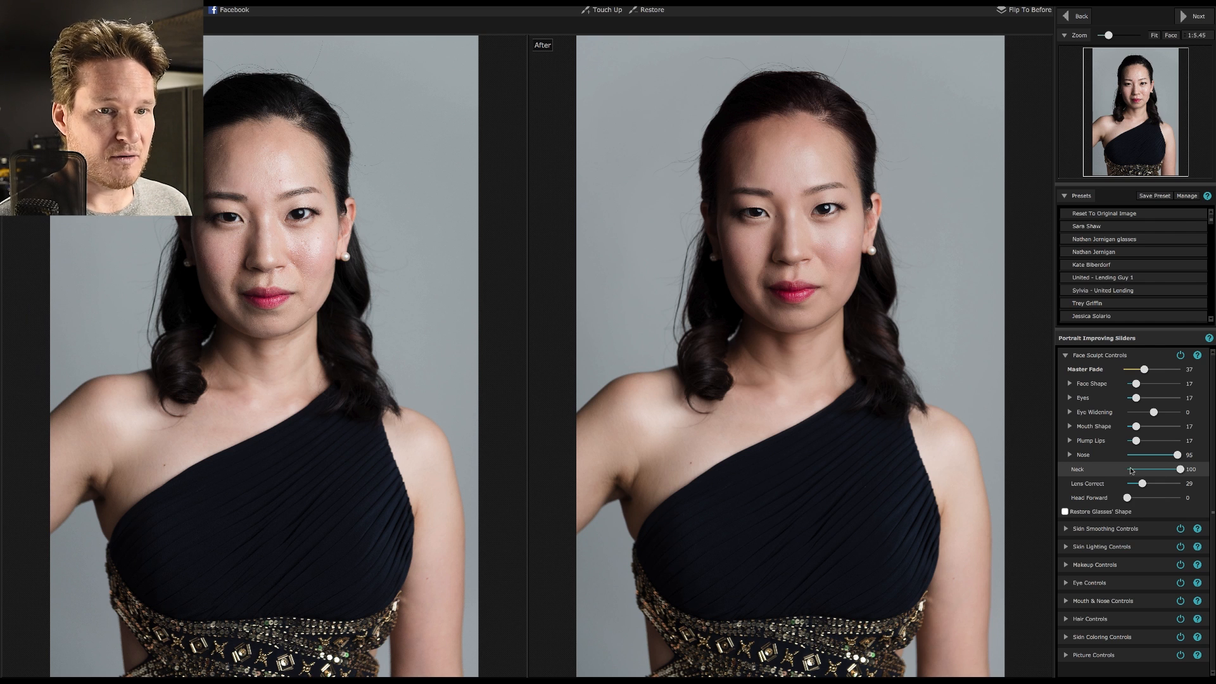
pyautogui.click(1154, 356)
# - Lower Remove Shine in the skin smoothing adjustments to 78
pyautogui.click(1152, 374)
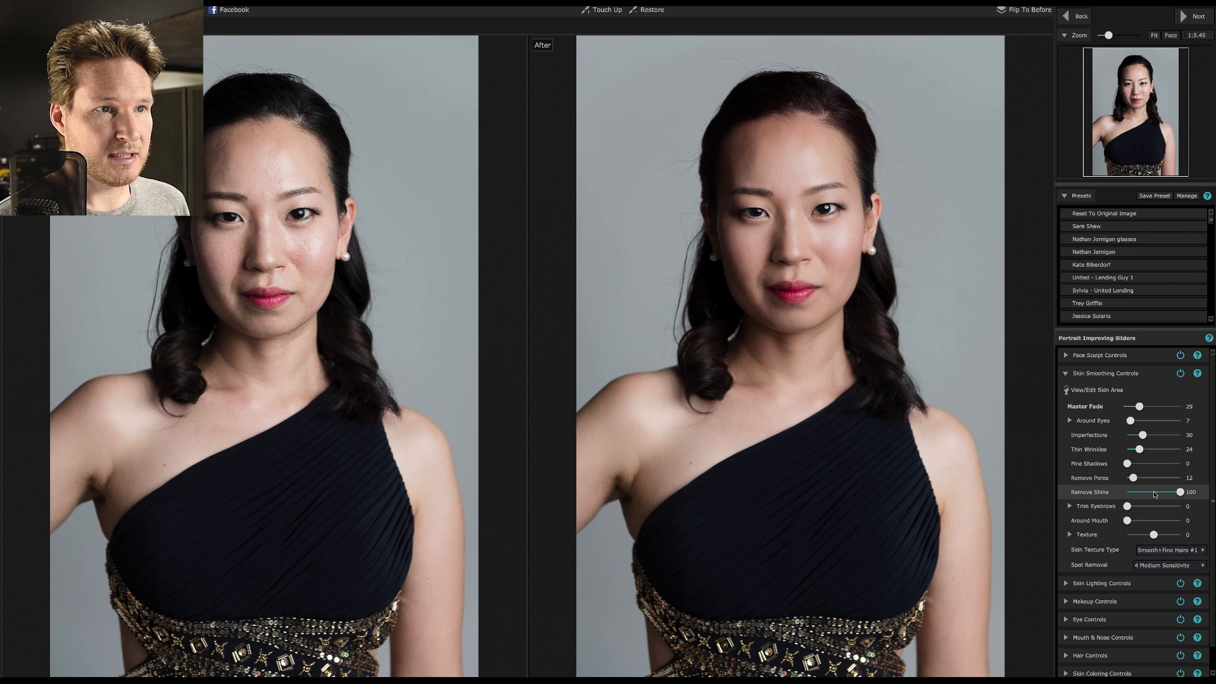
pyautogui.click(1154, 493)
pyautogui.moveTo(1154, 494); pyautogui.dragTo(1169, 493)
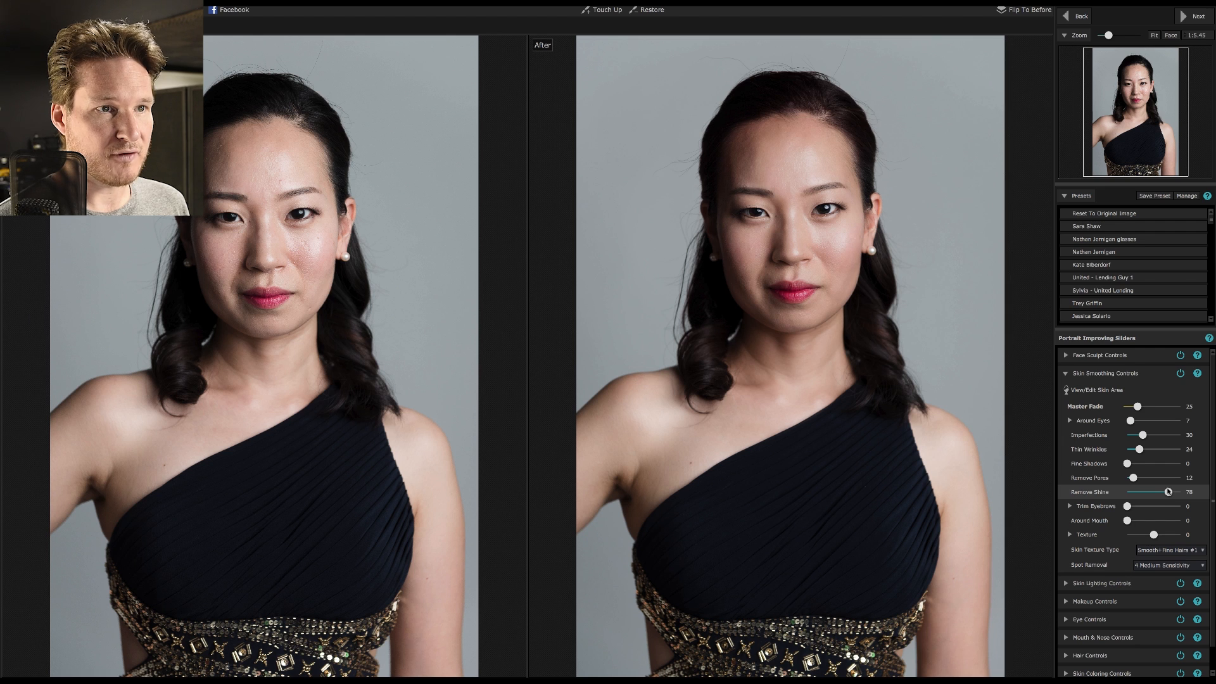
# - Try skin smoothing with Master Fade at 100, undo it, and return Remove Shine to 100
pyautogui.moveTo(1138, 407); pyautogui.dragTo(1214, 408)
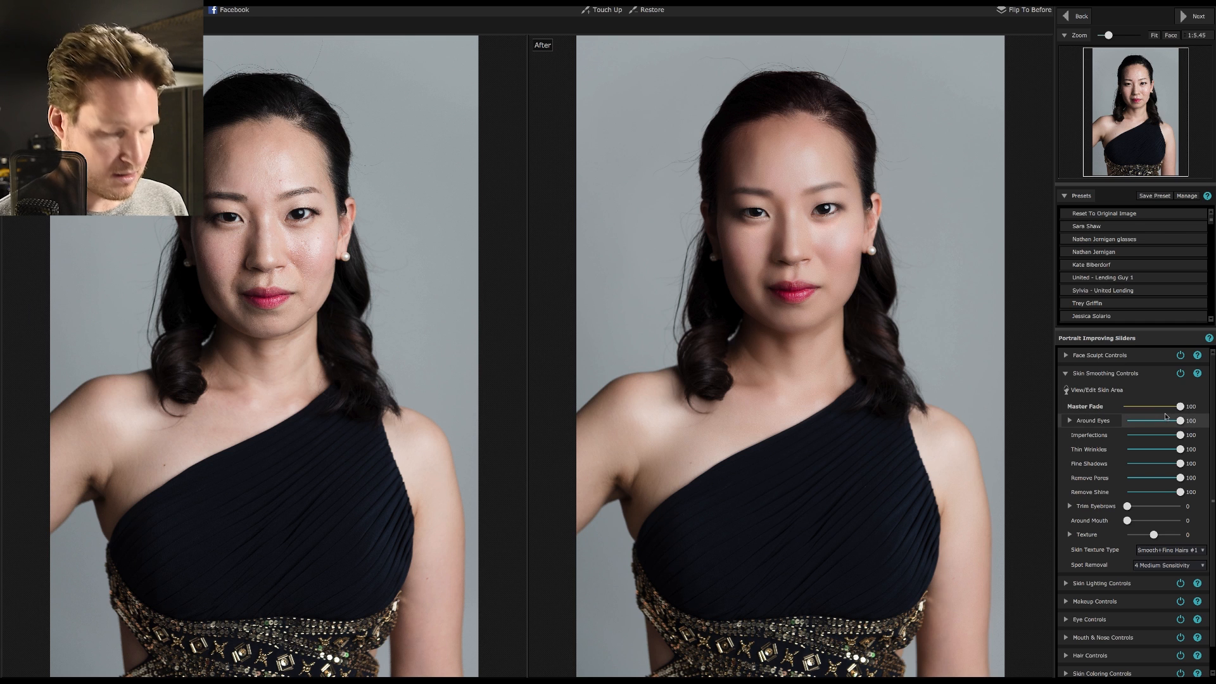
pyautogui.hotkey('ctrl', 'z')
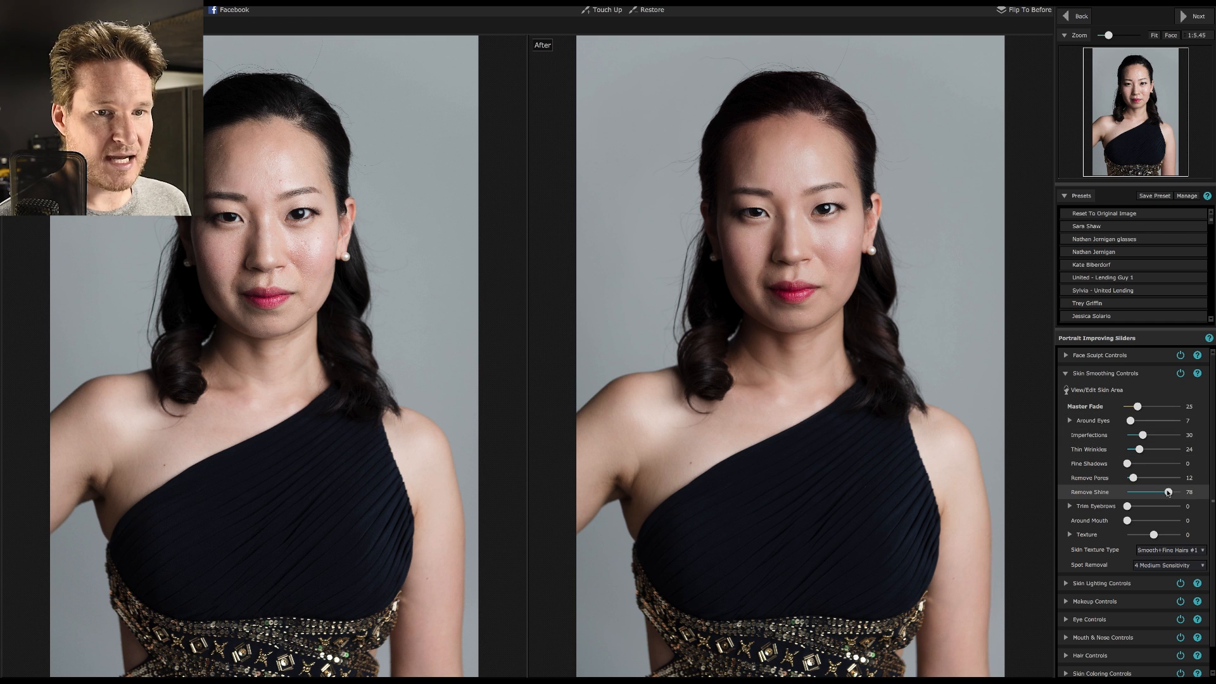
pyautogui.moveTo(1169, 492); pyautogui.dragTo(1190, 492)
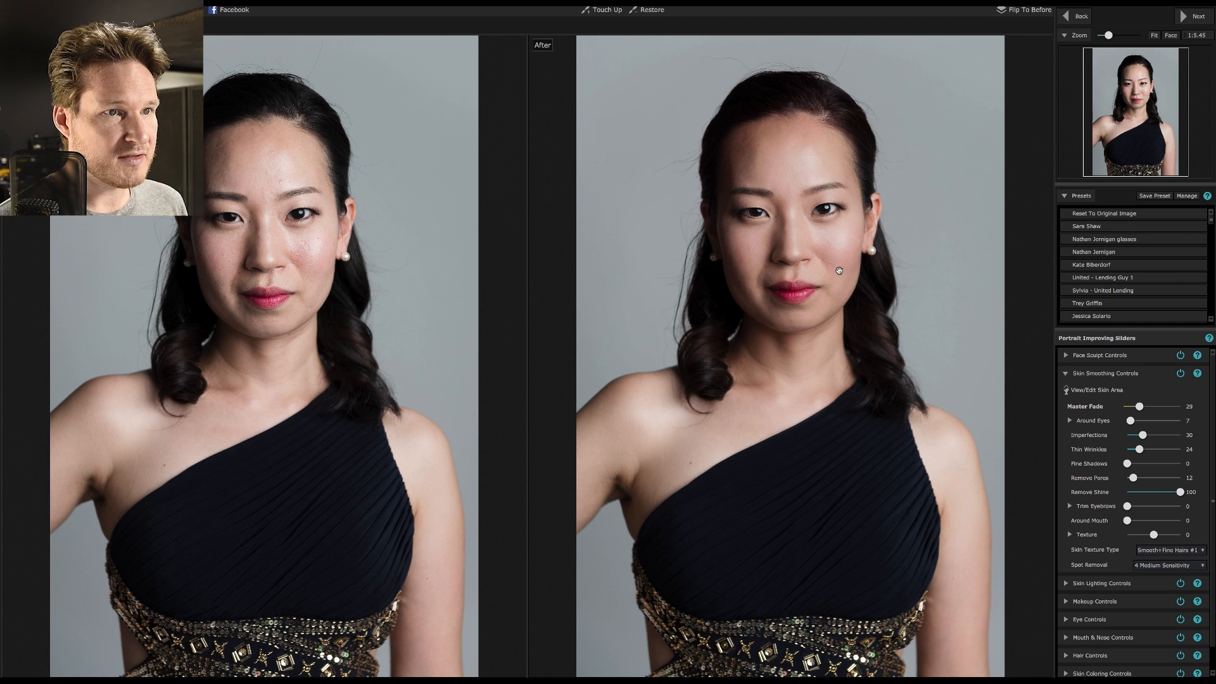
# - Compare the smoothed skin and cheek shine with the original portrait at face zoom and in the full view
pyautogui.moveTo(318, 255)
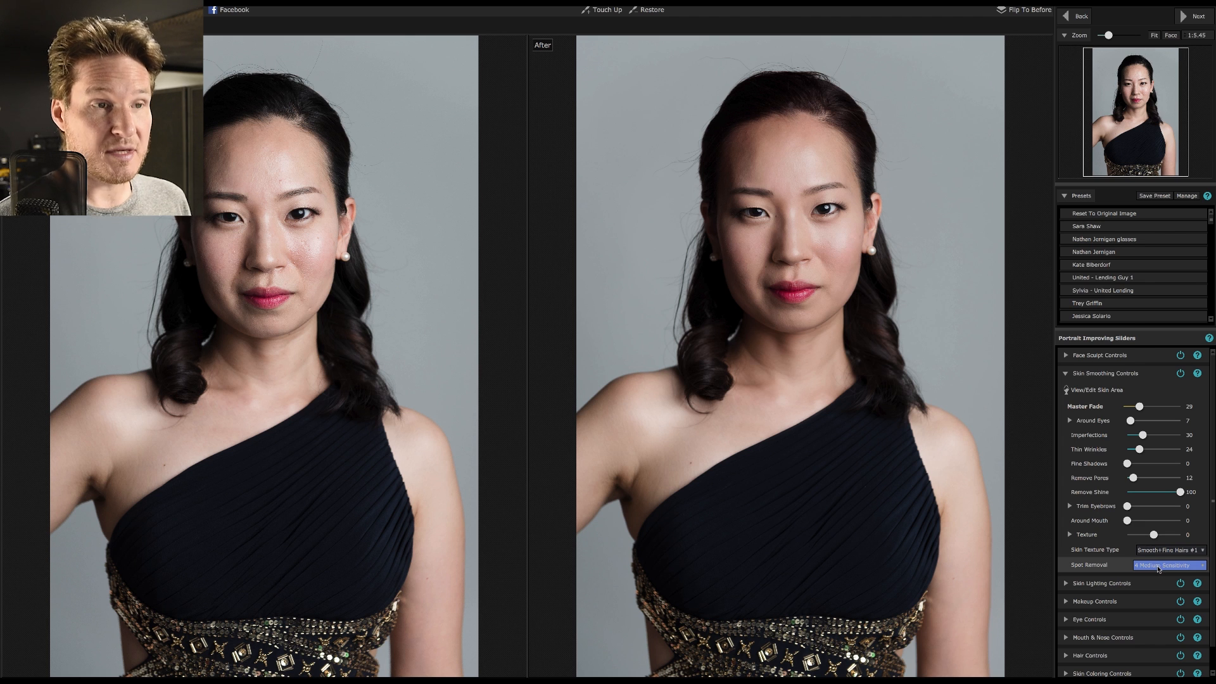
pyautogui.moveTo(1158, 568)
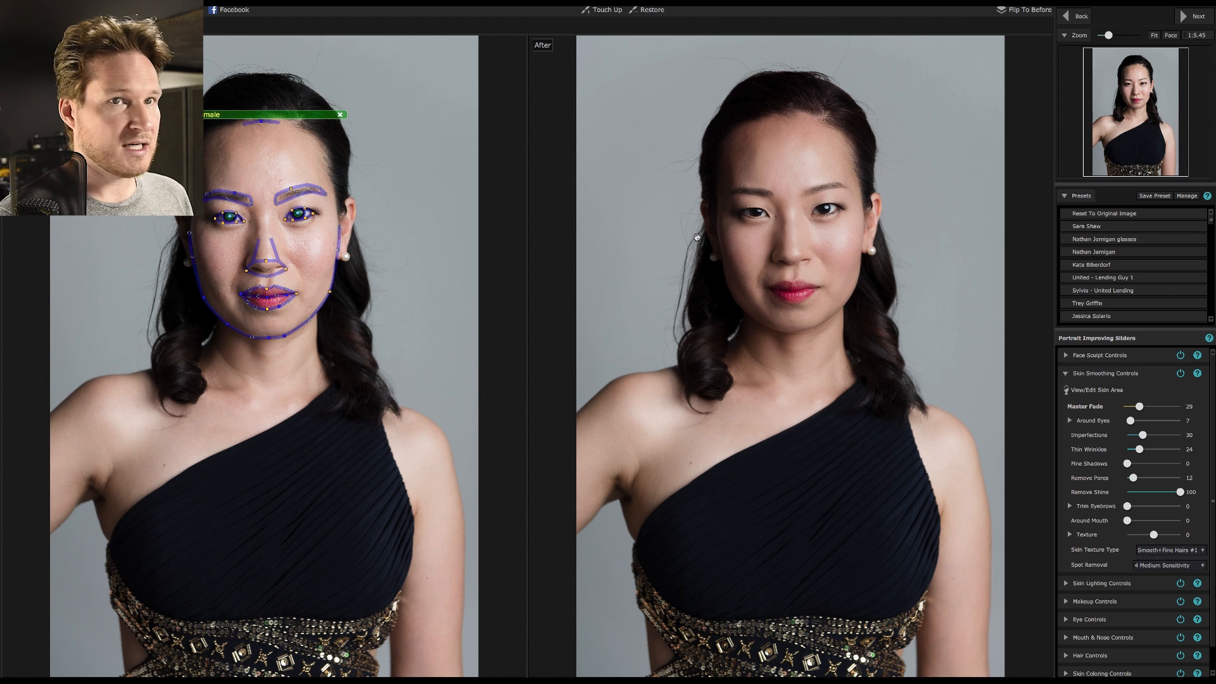
pyautogui.click(1170, 36)
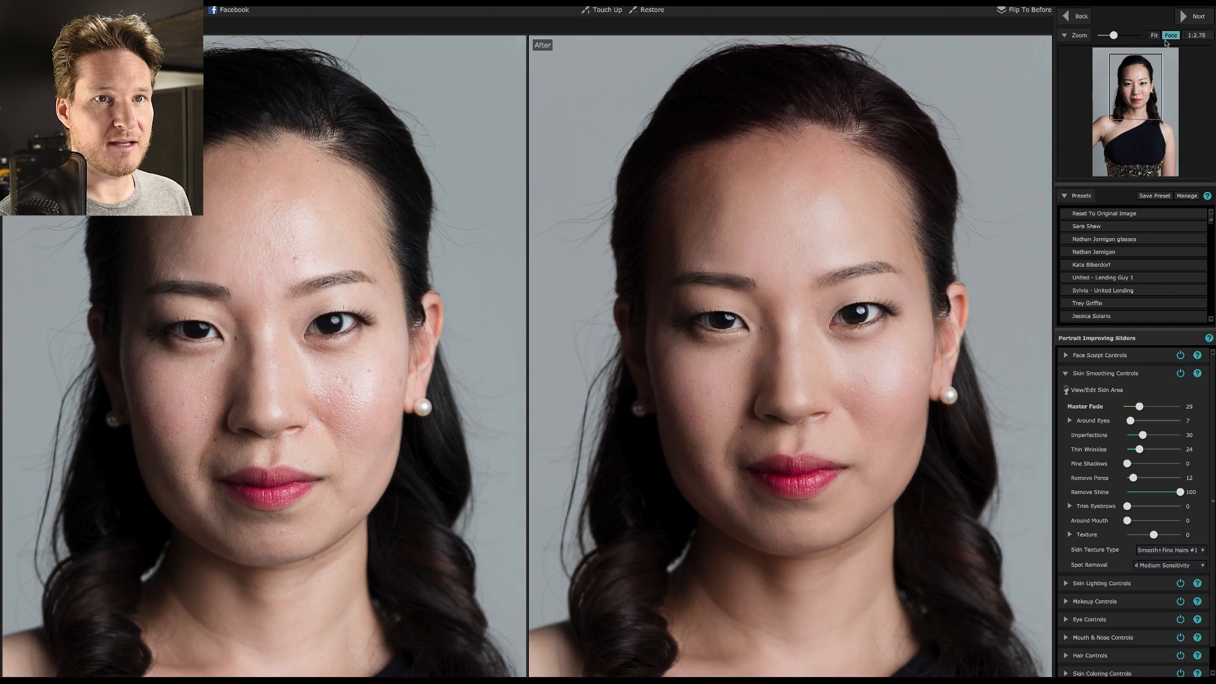
pyautogui.moveTo(377, 390)
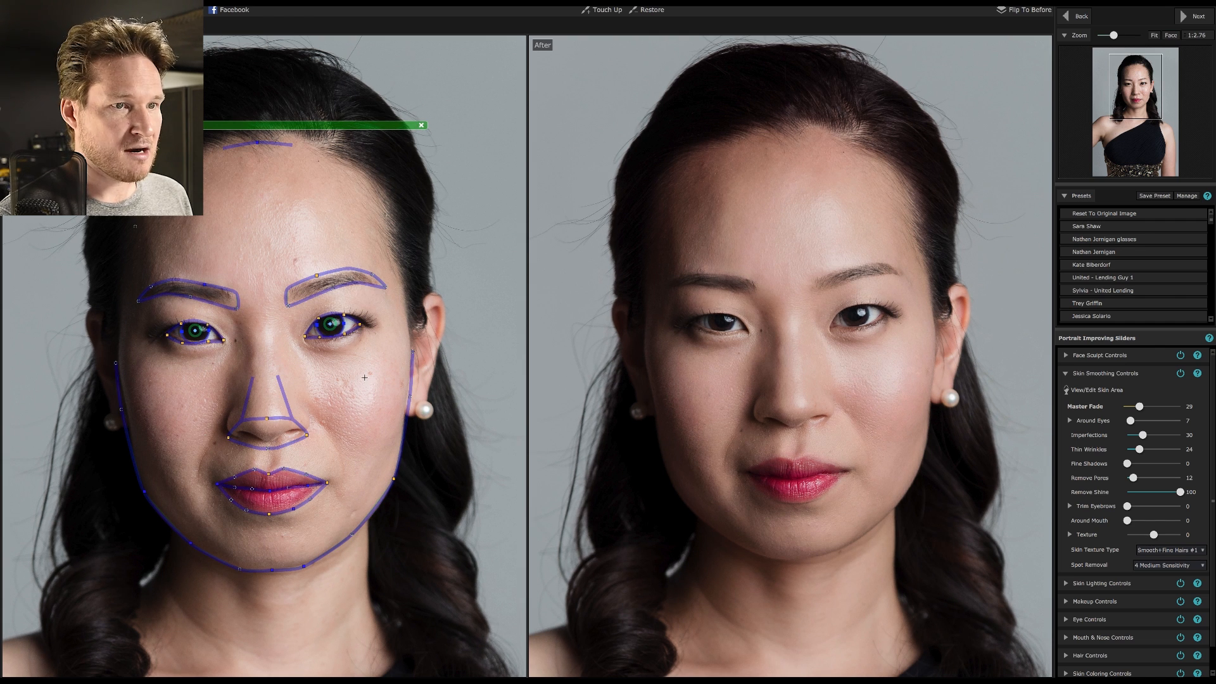
pyautogui.click(1154, 35)
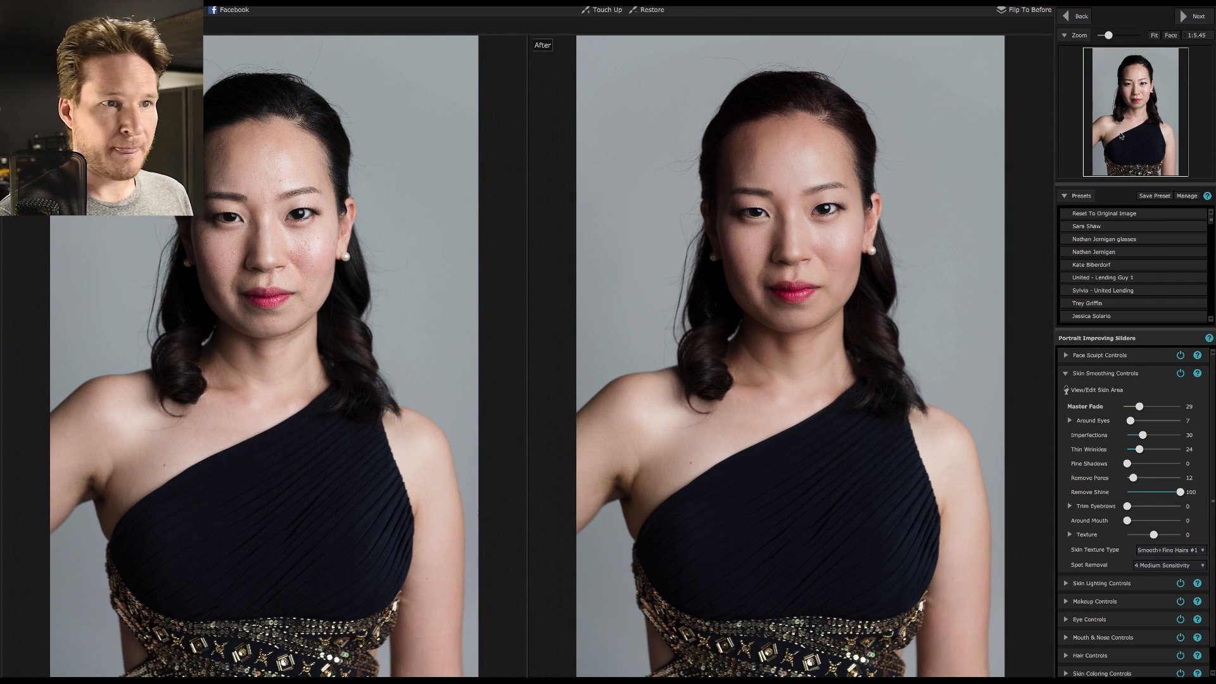
pyautogui.click(1141, 376)
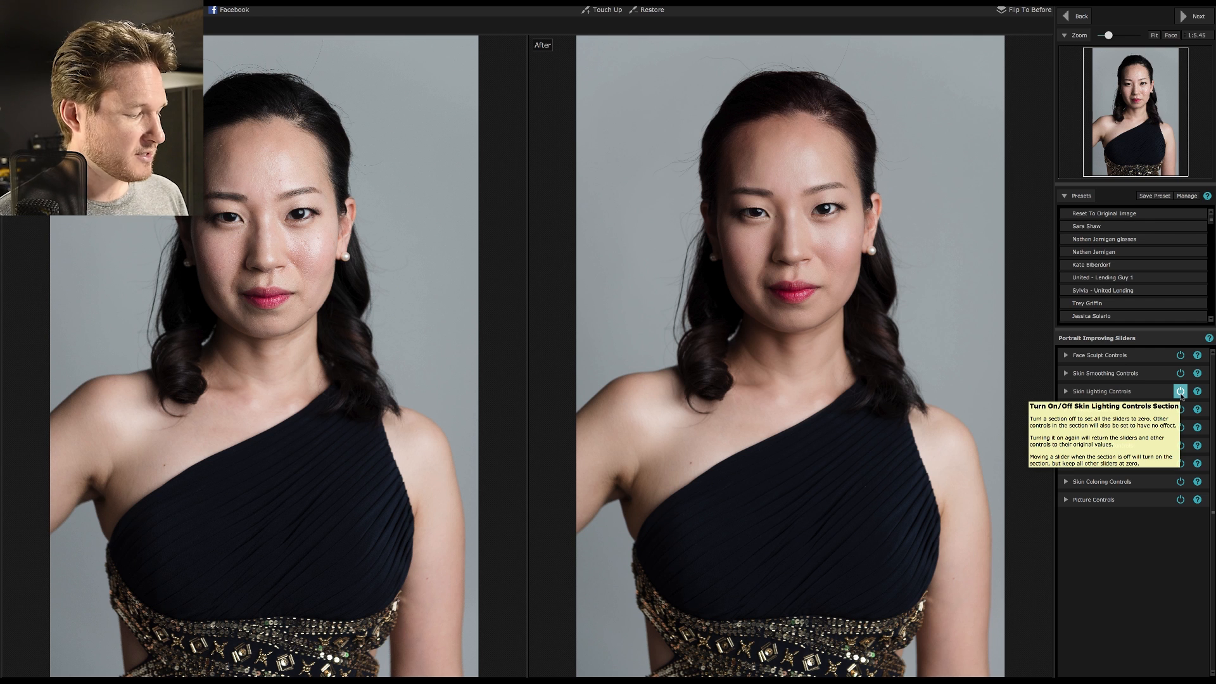
# - Toggle skin lighting to check its effect, and shift the light on the head model slightly upward and to the left
pyautogui.click(1181, 392)
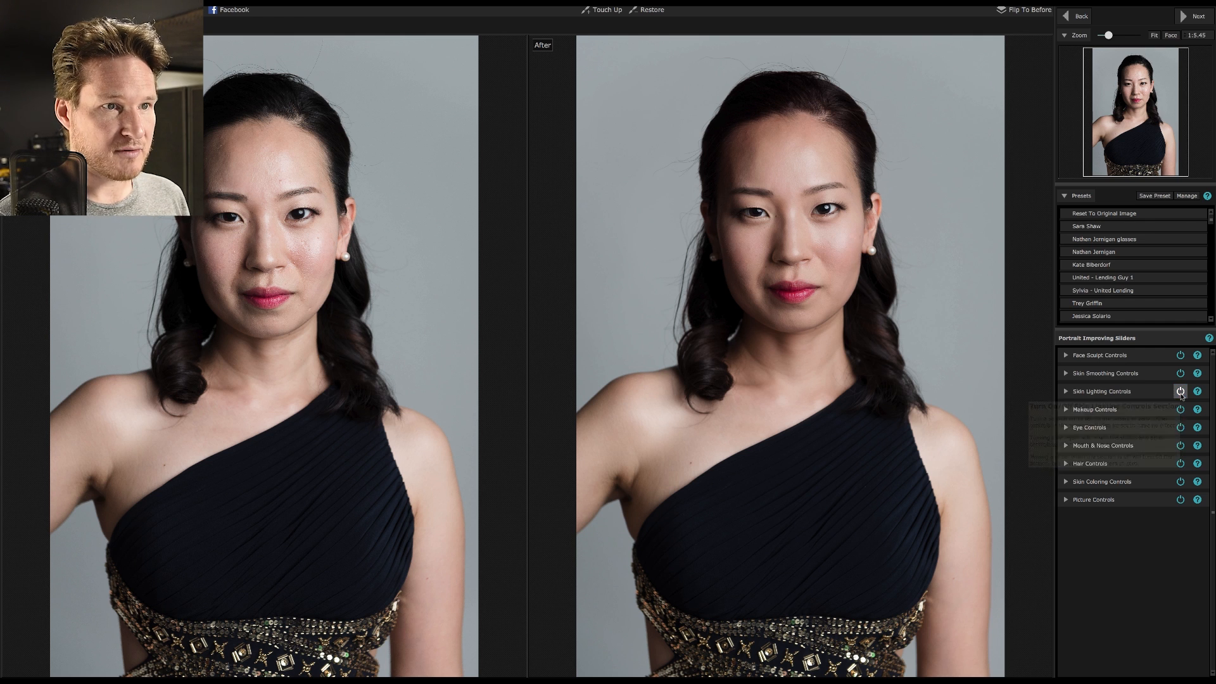
pyautogui.click(1142, 397)
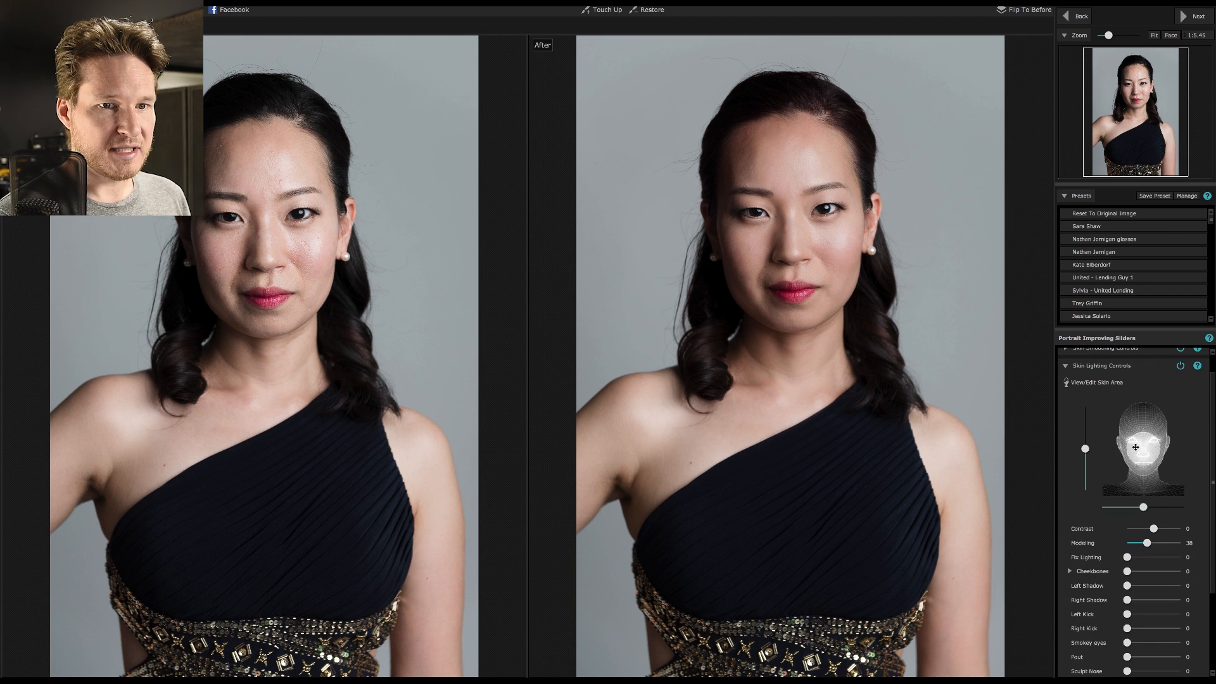
pyautogui.moveTo(1133, 444)
pyautogui.mouseDown()
pyautogui.moveTo(1123, 441)
pyautogui.moveTo(1135, 439)
pyautogui.mouseUp()
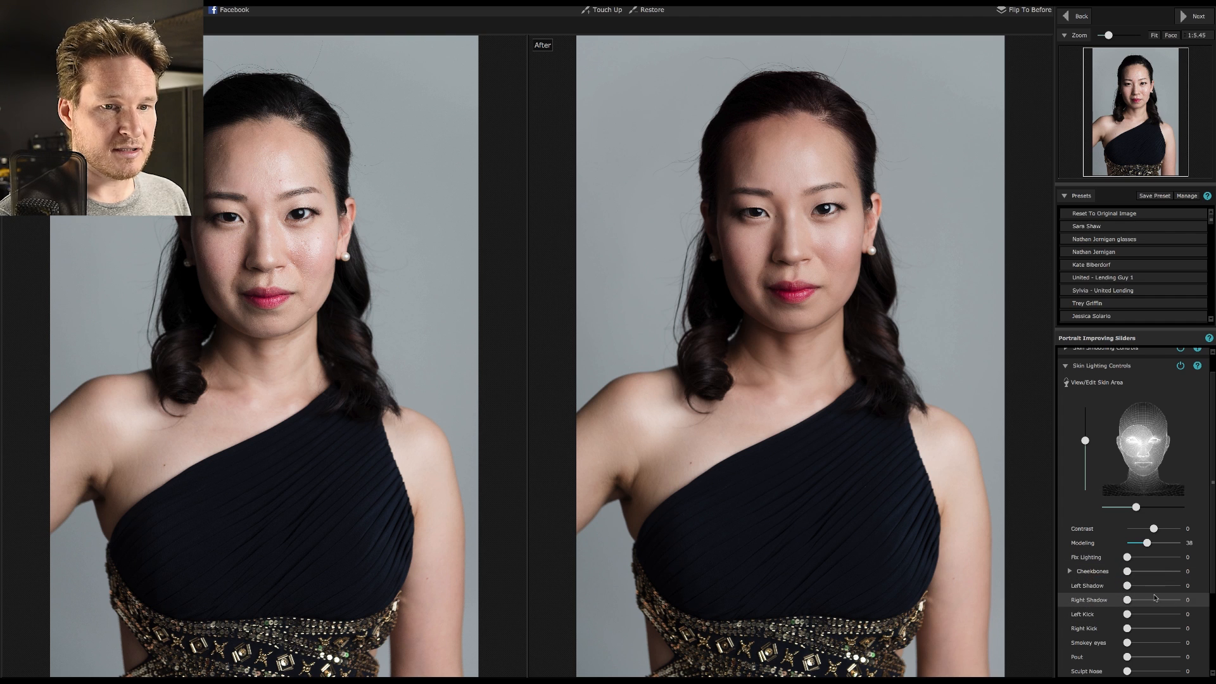
# - Try the Left Kick skin lighting effect at 32, and reset it to 0
pyautogui.click(1153, 614)
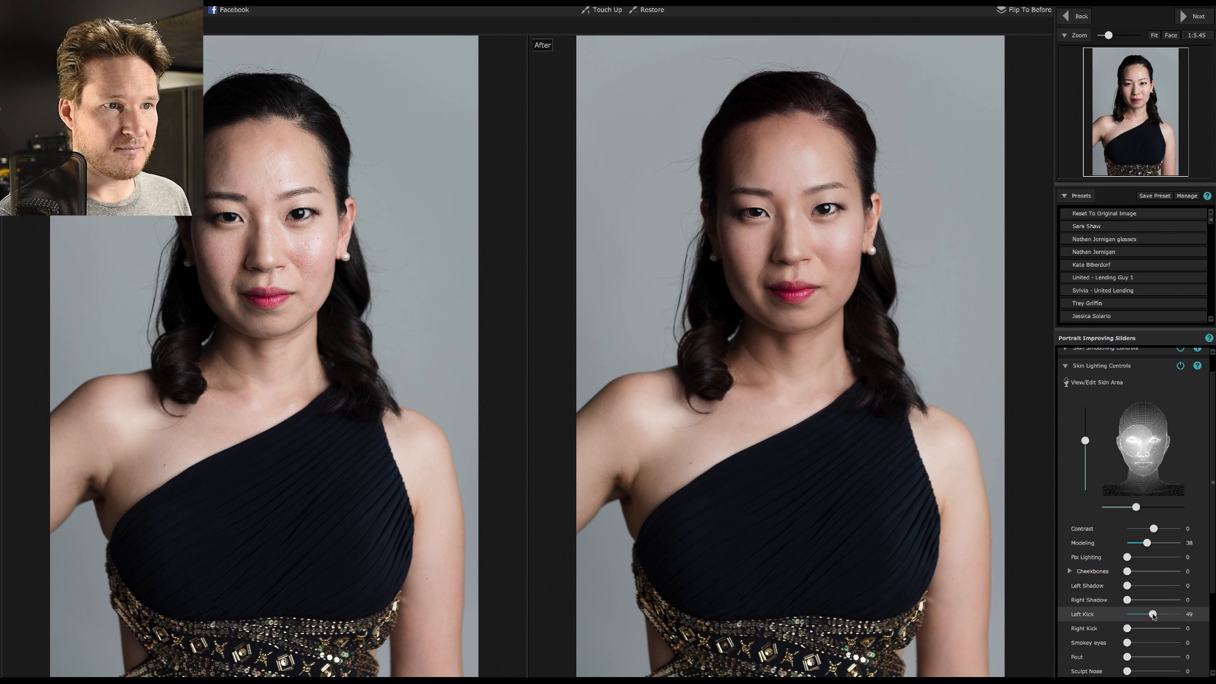
pyautogui.moveTo(1153, 616); pyautogui.dragTo(1145, 615)
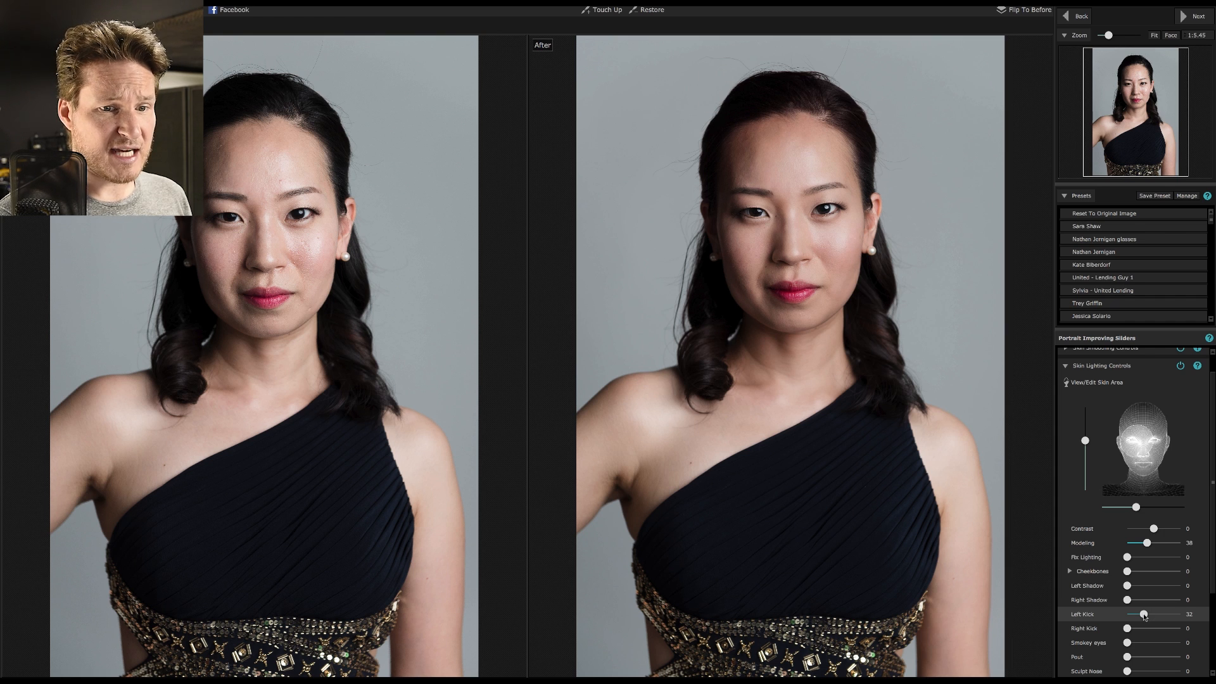
pyautogui.doubleClick(1144, 615)
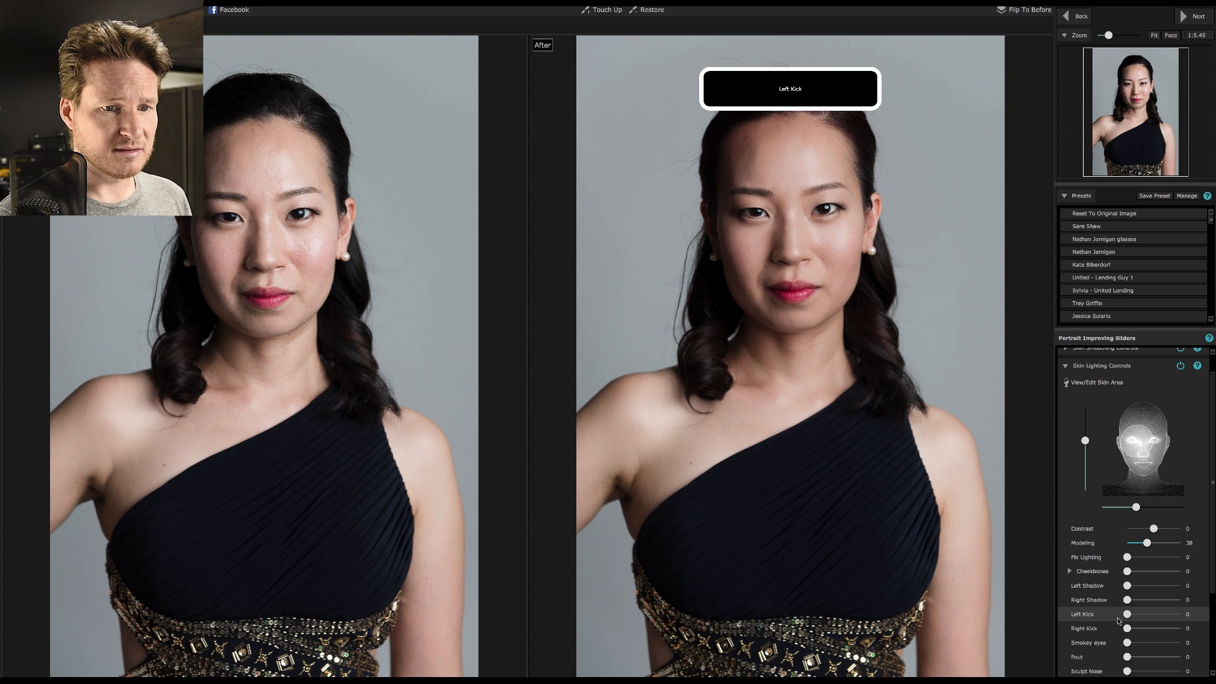
# - Raise the skin lighting Modeling to 61 and Contrast to 42
pyautogui.click(1161, 546)
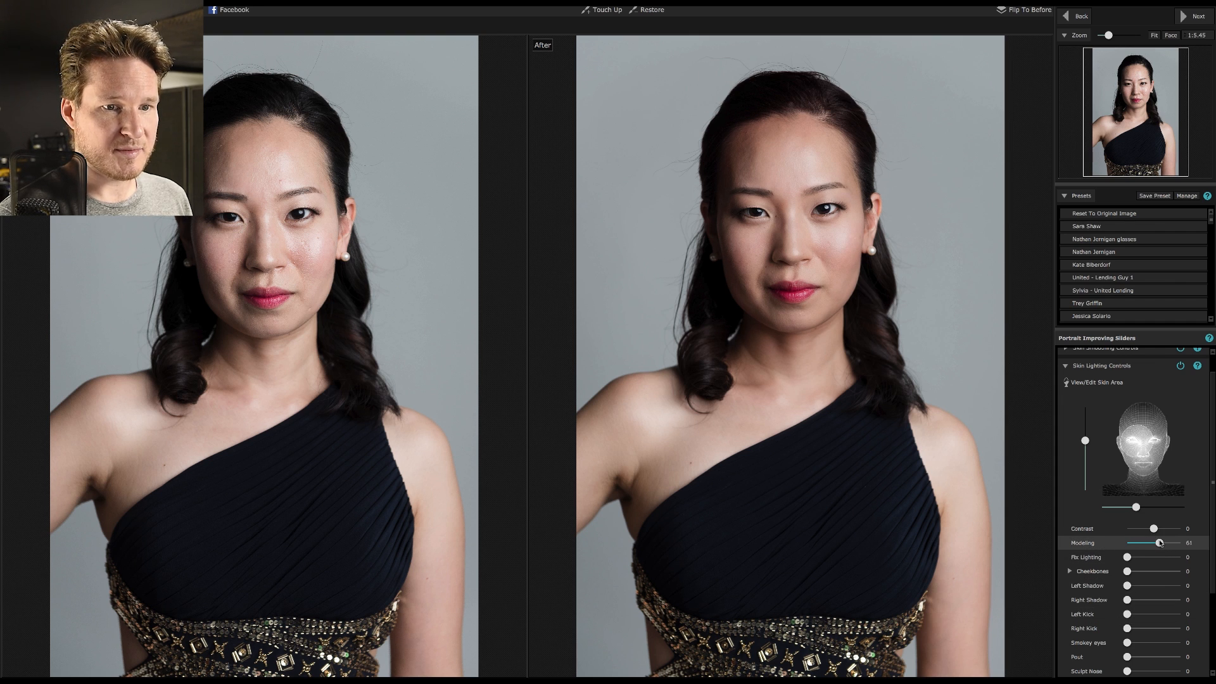
pyautogui.click(1166, 530)
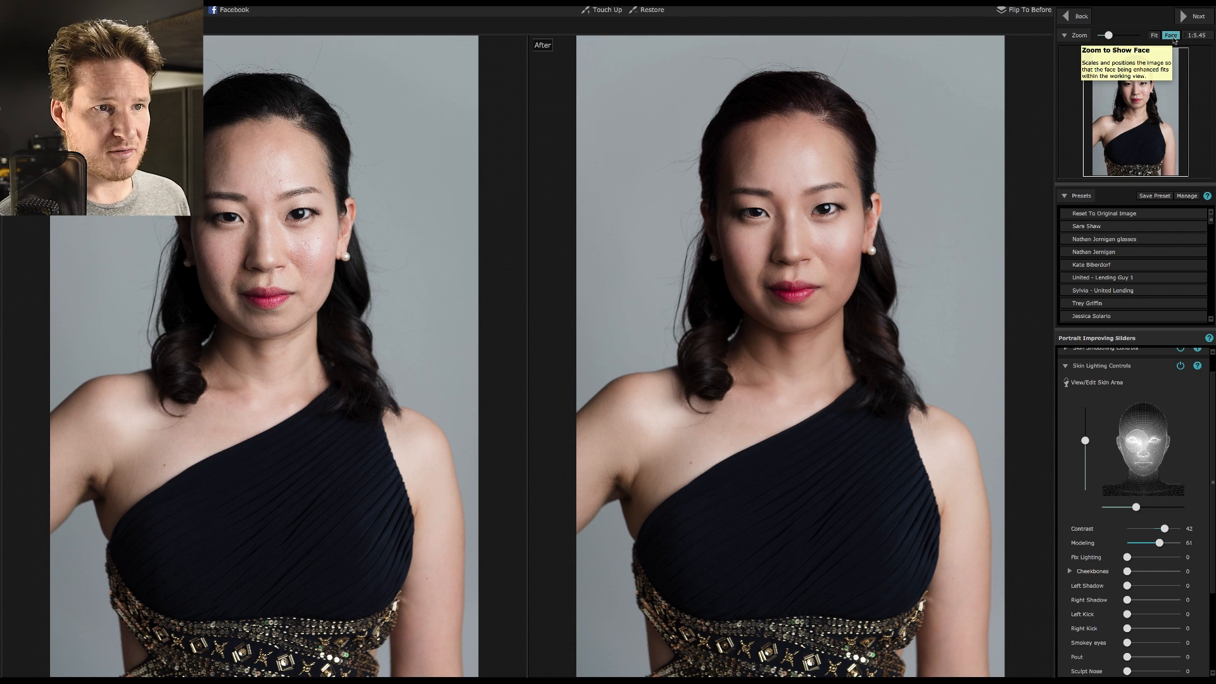
# - Lower Remove Shine in the skin smoothing adjustments to 75
pyautogui.scroll(1, 1148, 363)
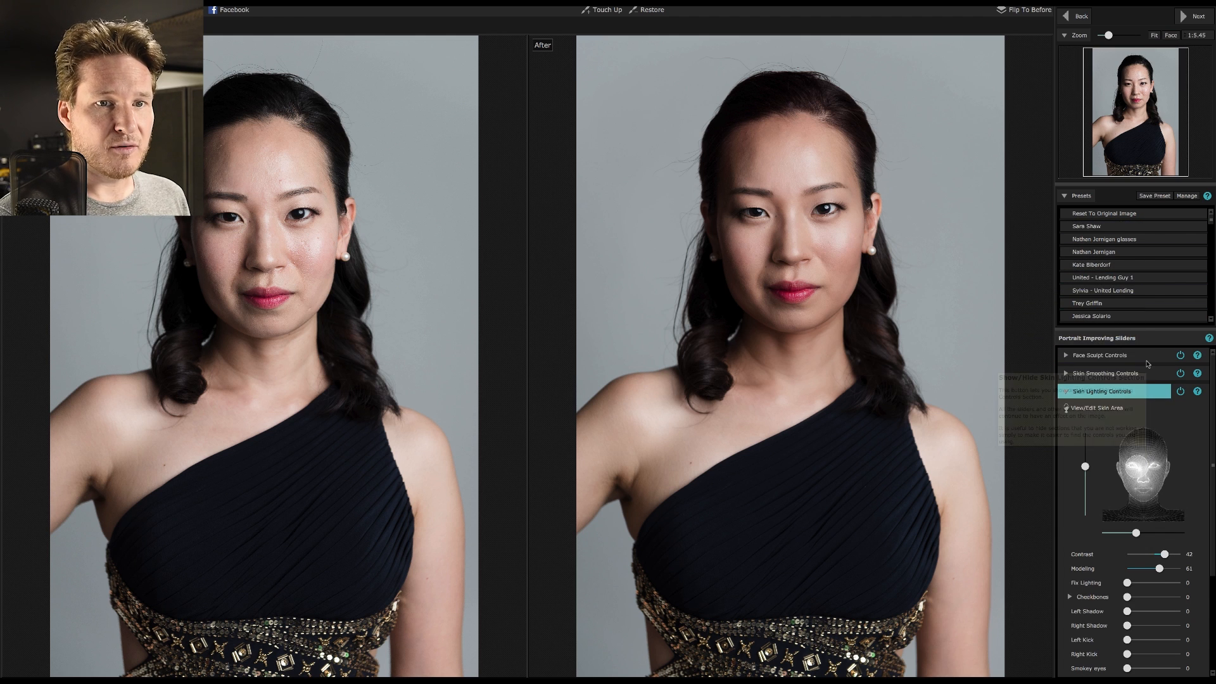
pyautogui.click(1149, 373)
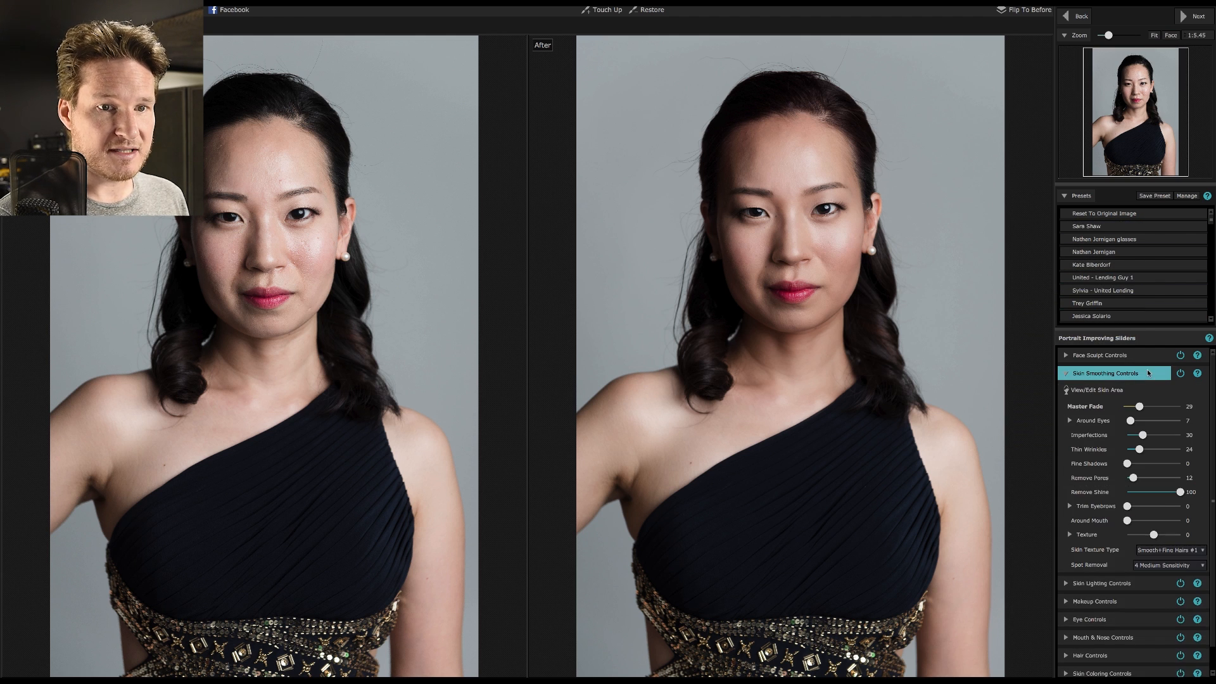
pyautogui.click(1164, 492)
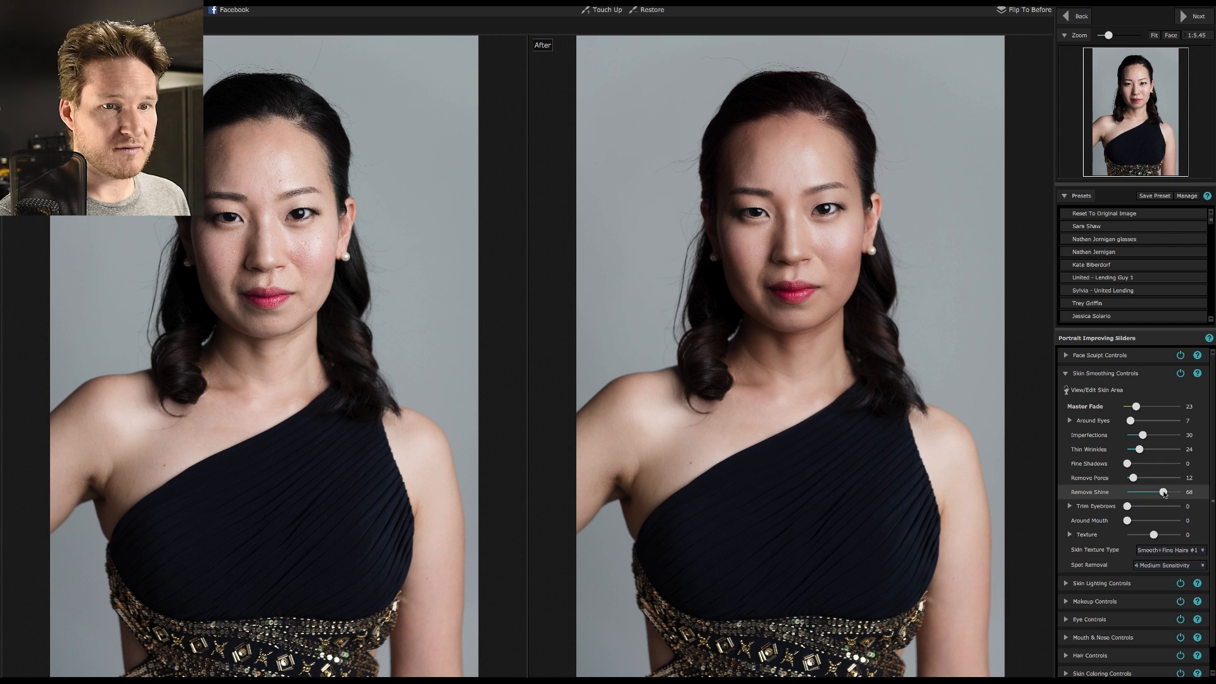
pyautogui.moveTo(1164, 492); pyautogui.dragTo(1167, 492)
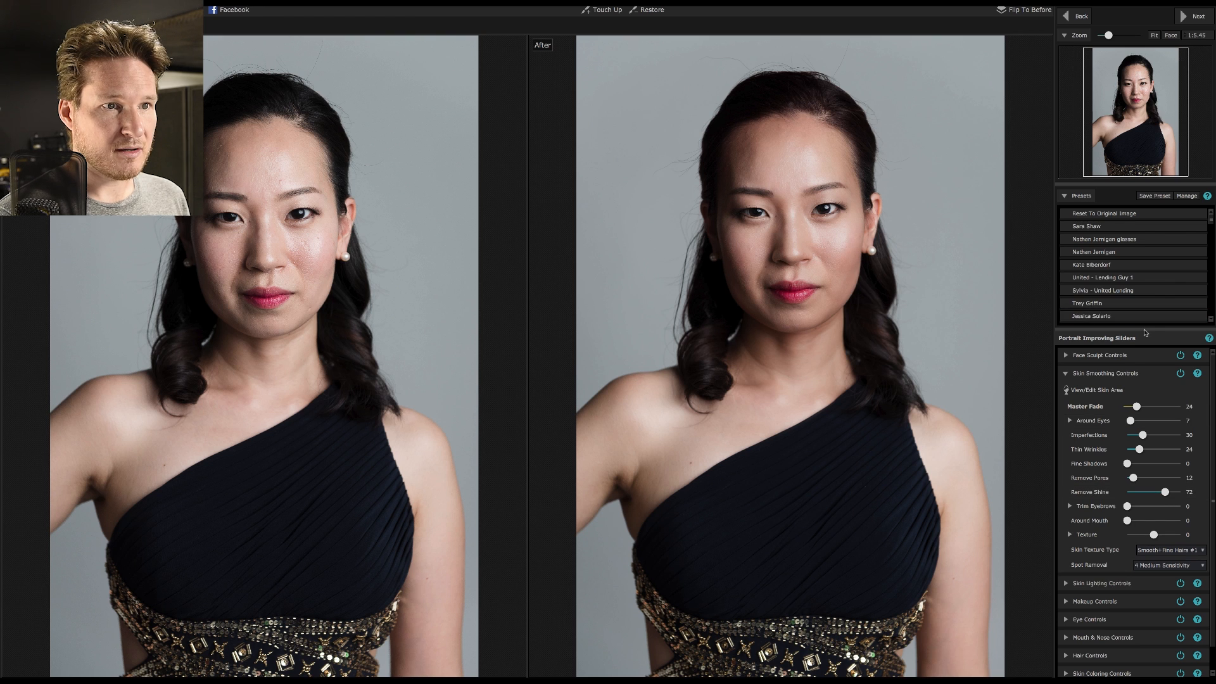
pyautogui.click(1172, 492)
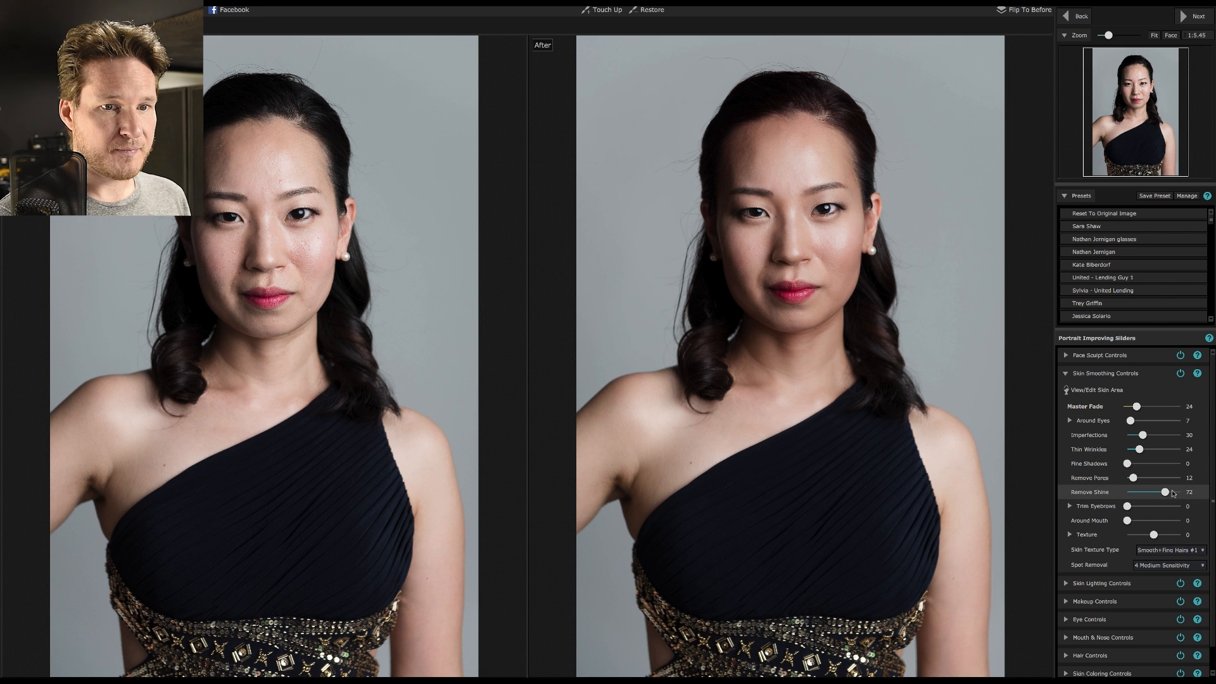
pyautogui.moveTo(1173, 492); pyautogui.dragTo(1167, 493)
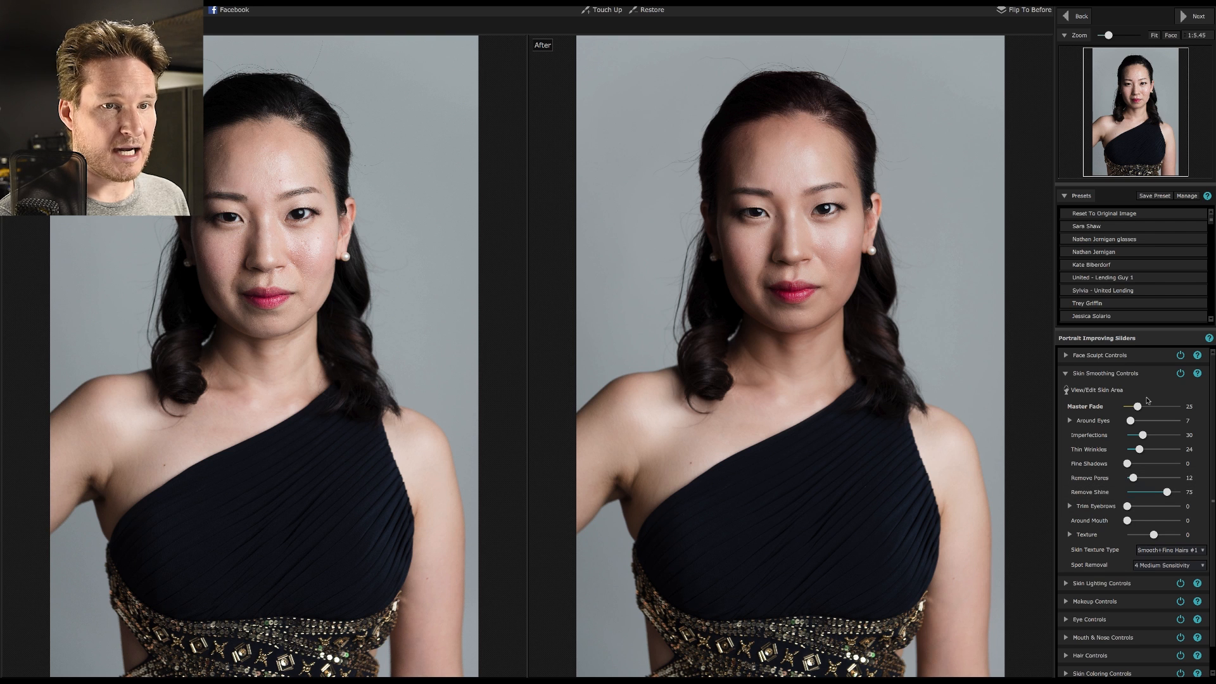
pyautogui.click(1146, 377)
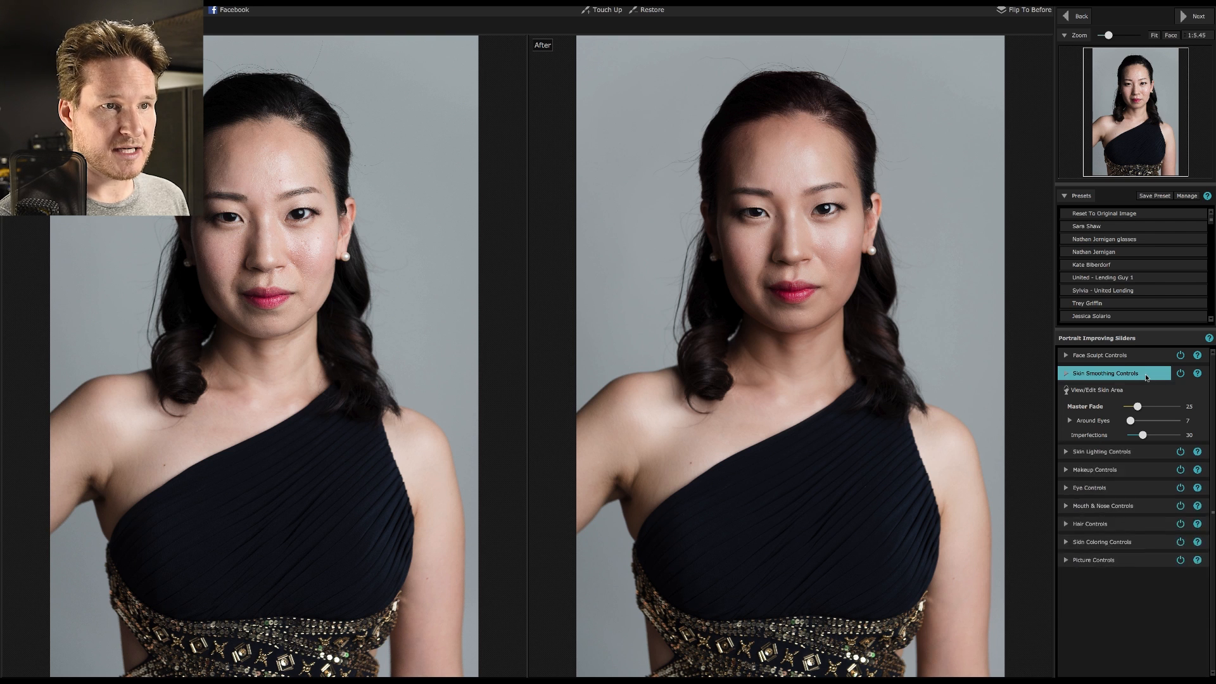
# - Check the cheek shine at face zoom, set Remove Shine back to 100, and return to the full portrait view
pyautogui.click(1173, 36)
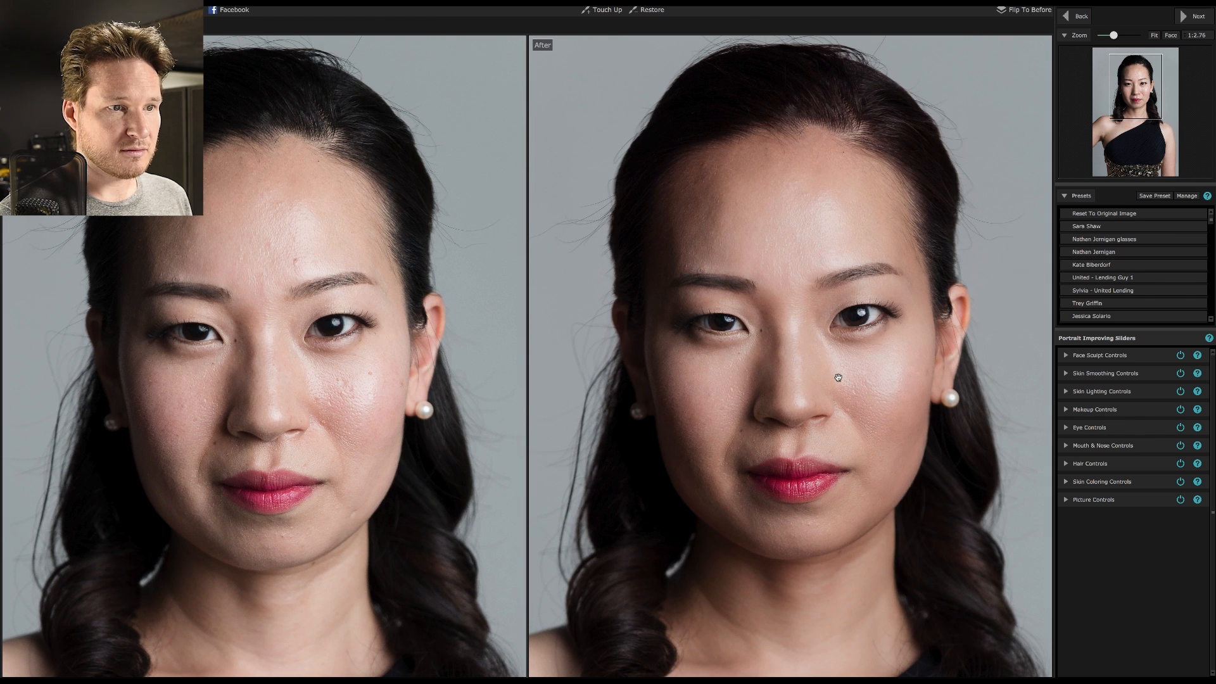
pyautogui.click(1147, 375)
pyautogui.moveTo(1166, 493); pyautogui.dragTo(1180, 492)
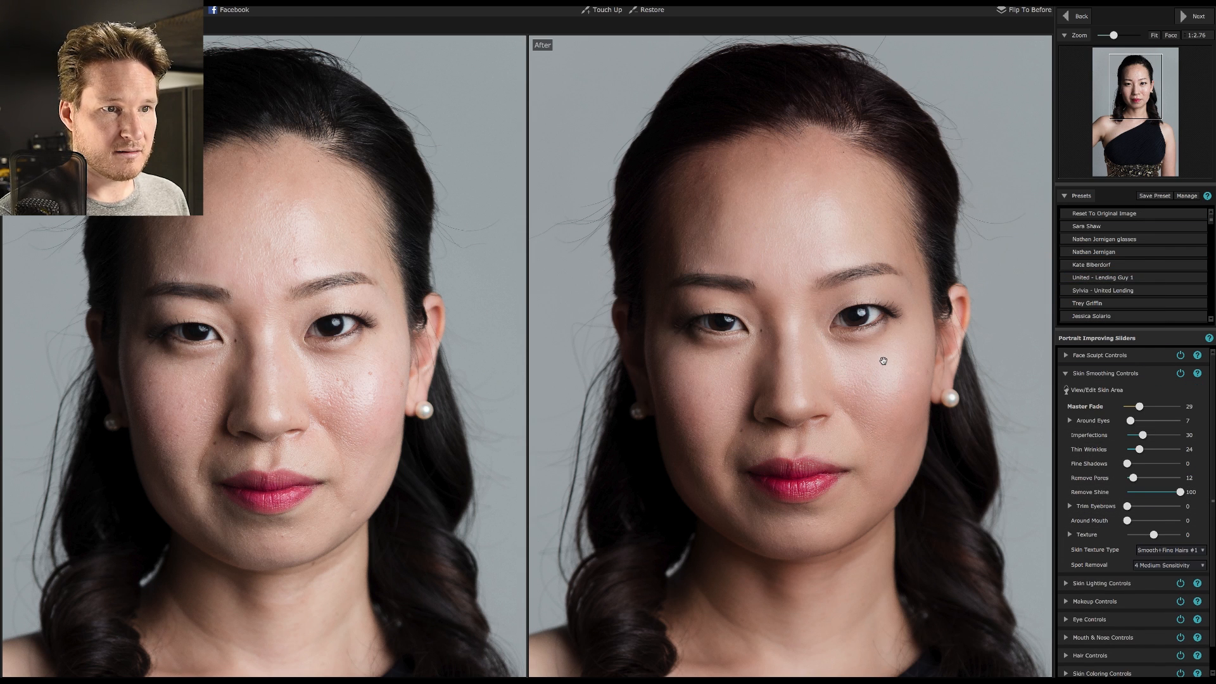
pyautogui.click(1154, 35)
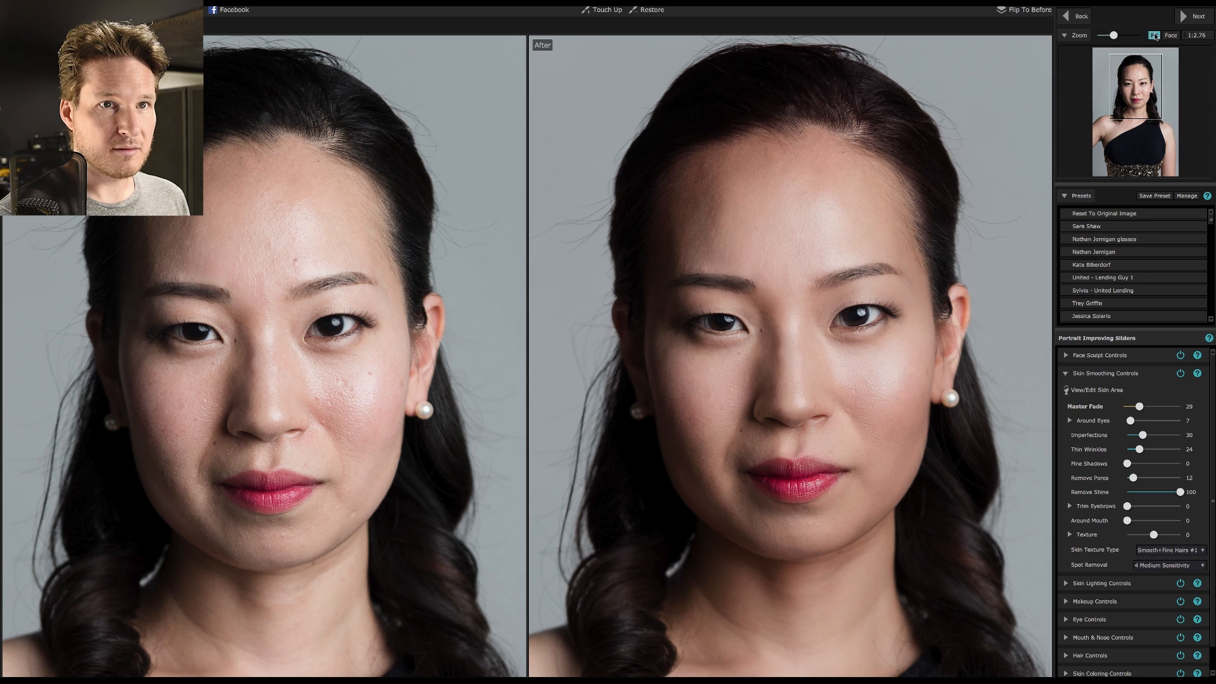
# - Turn off the skin lighting adjustments, and toggle the makeup adjustments to check their effect
pyautogui.click(1180, 584)
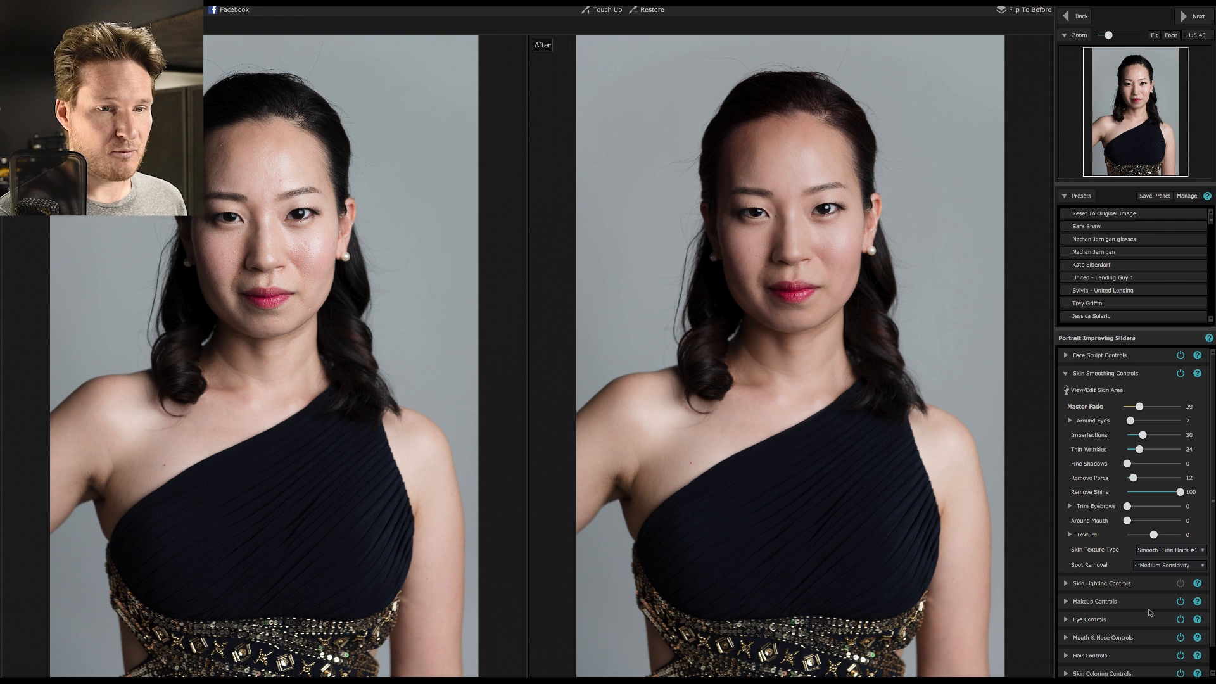
pyautogui.click(1181, 602)
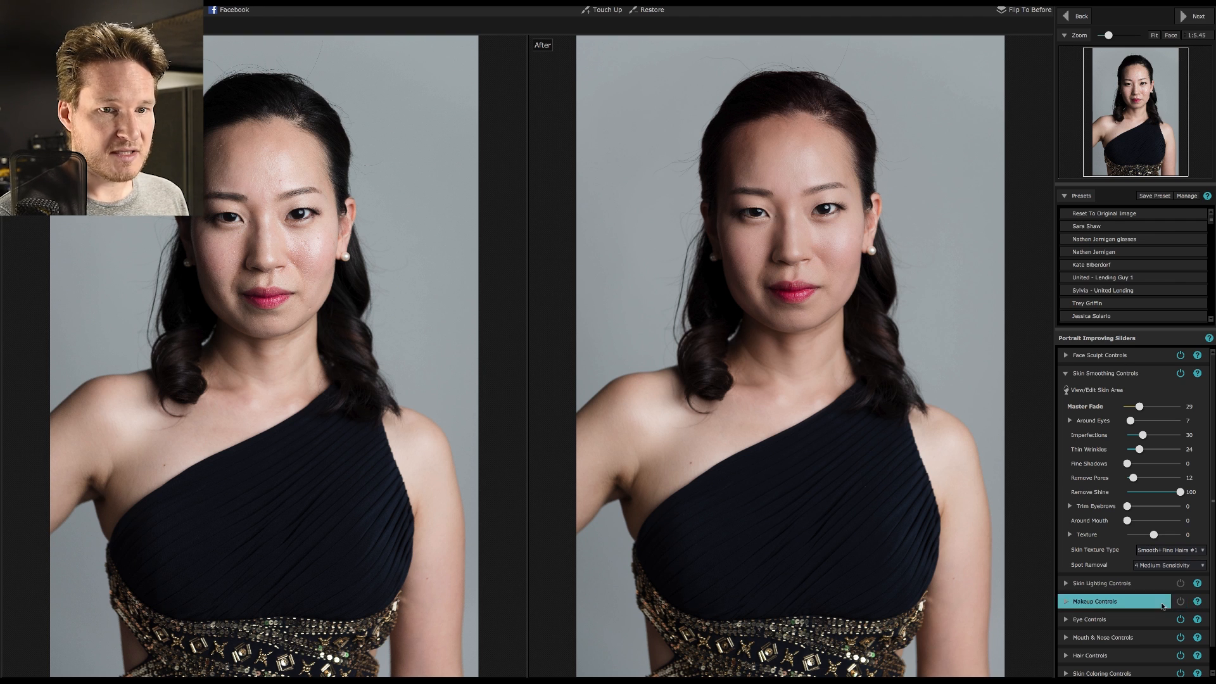
pyautogui.click(1181, 601)
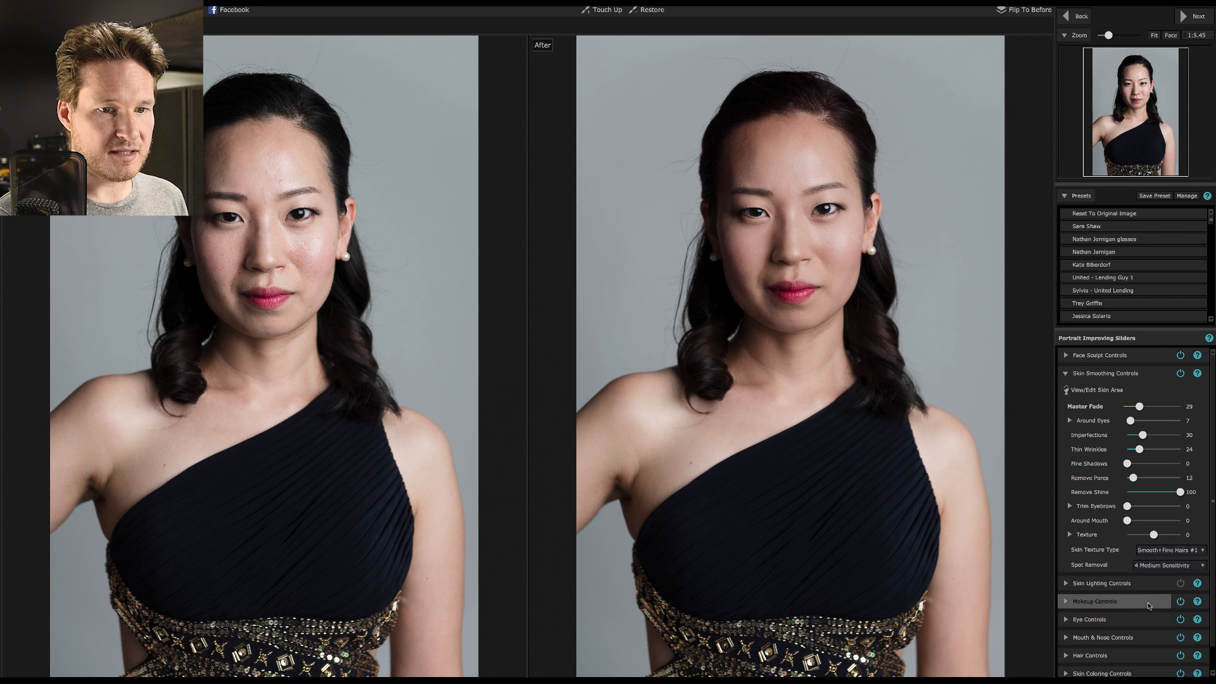
# - Try Lipstick at 79, and turn off the whole set of makeup adjustments
pyautogui.click(1149, 603)
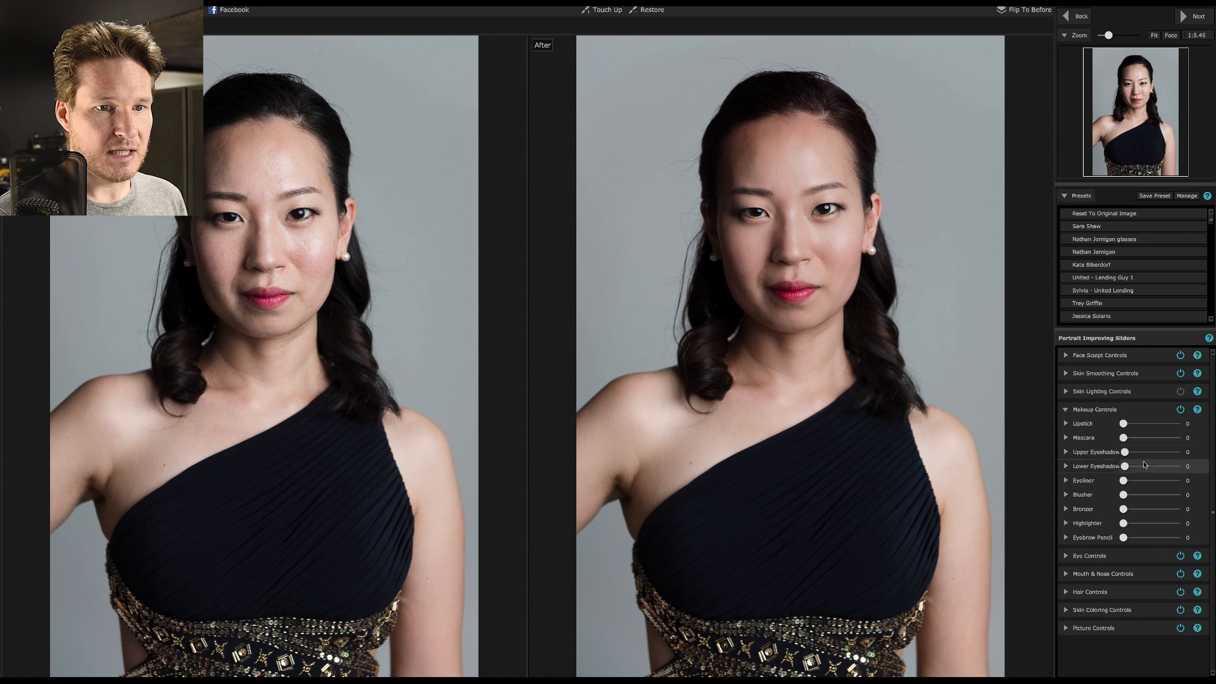
pyautogui.click(1168, 423)
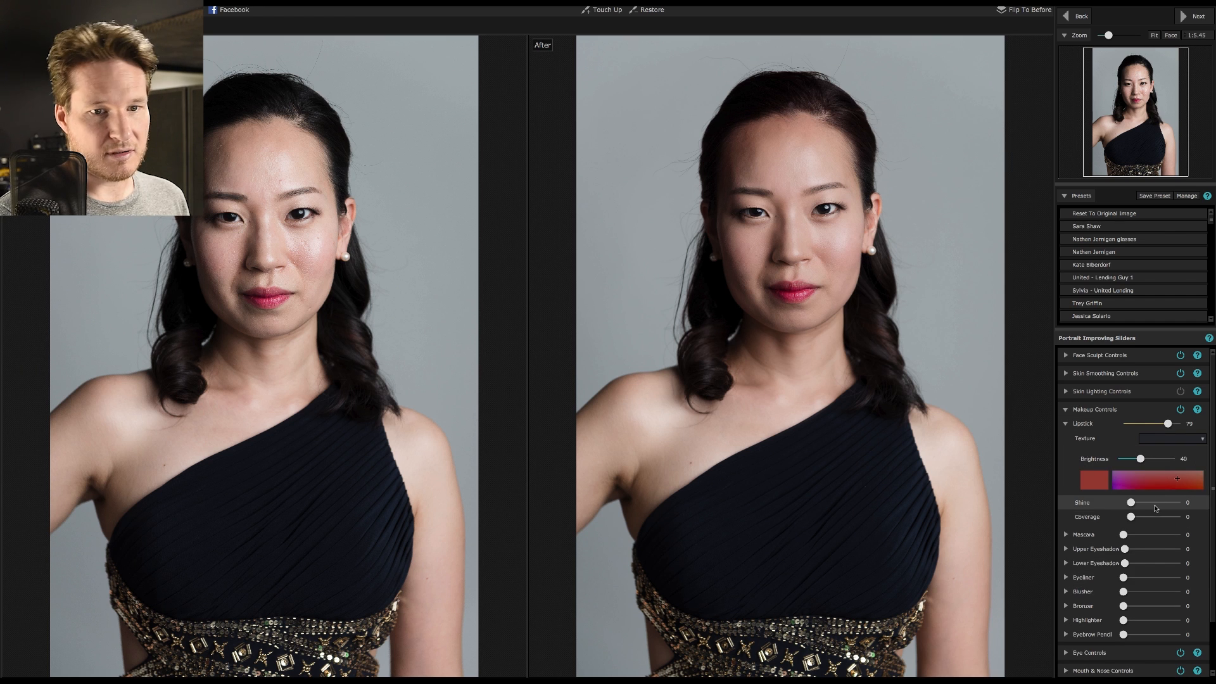
pyautogui.click(1150, 412)
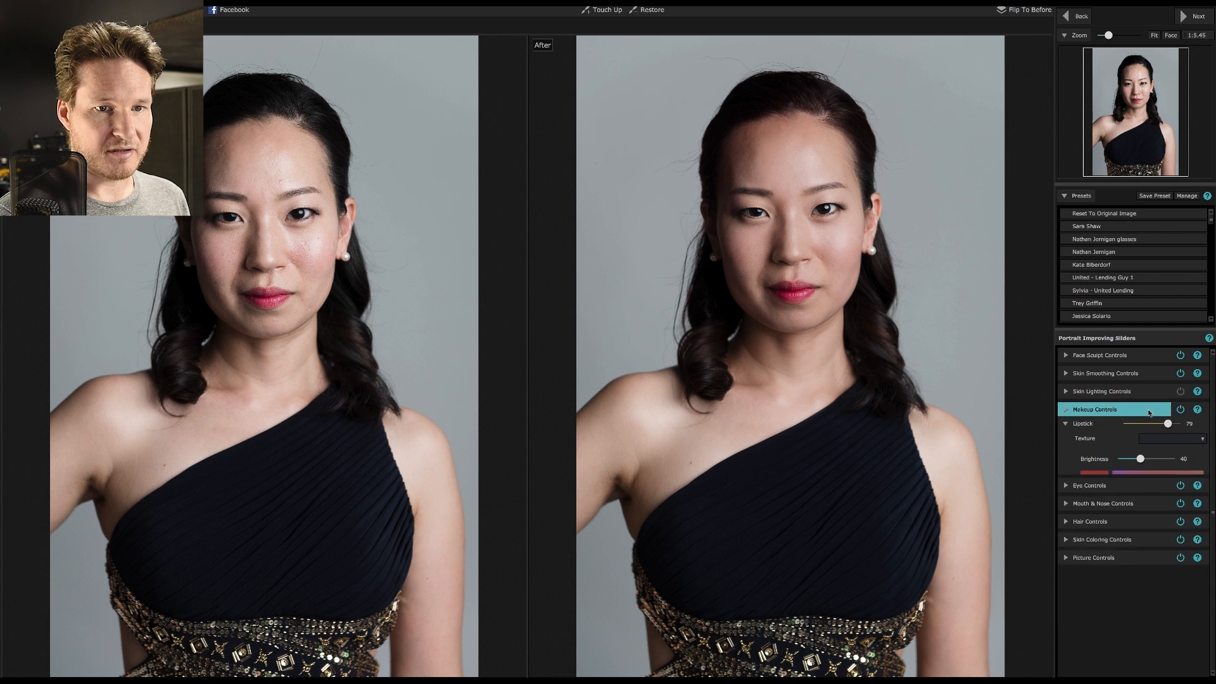
pyautogui.click(1181, 410)
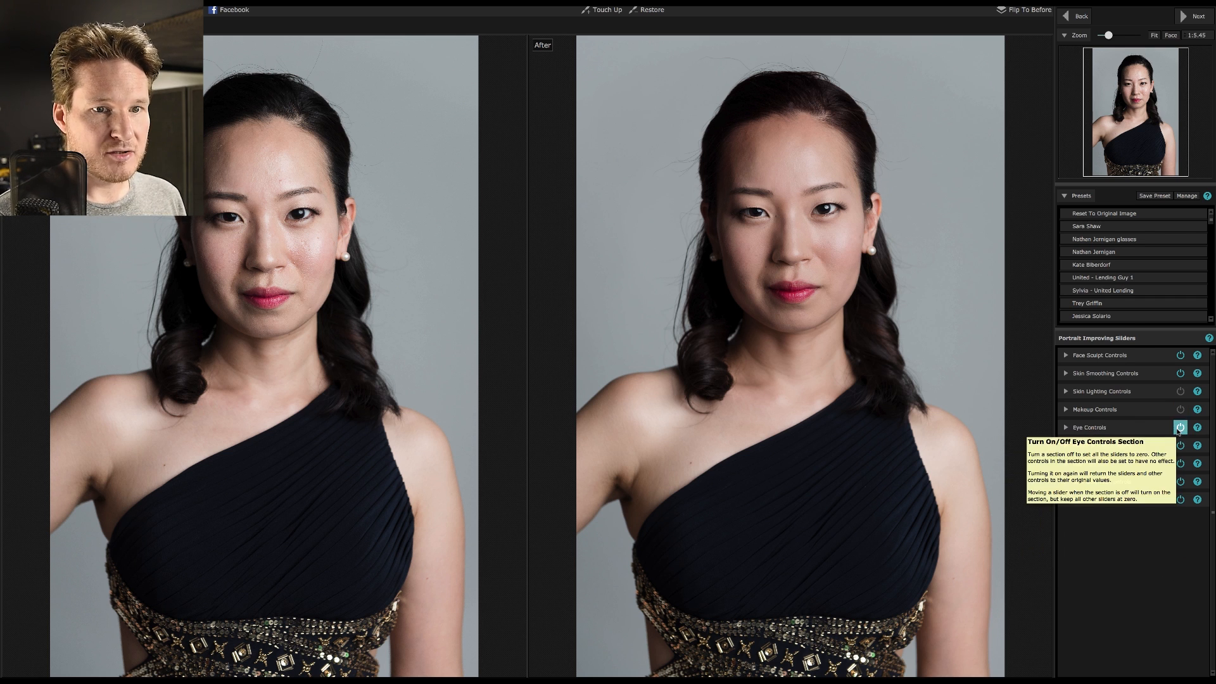
# - Raise the Master Fade of the eye adjustments to 41
pyautogui.click(1144, 431)
pyautogui.scroll(-1, 1147, 424)
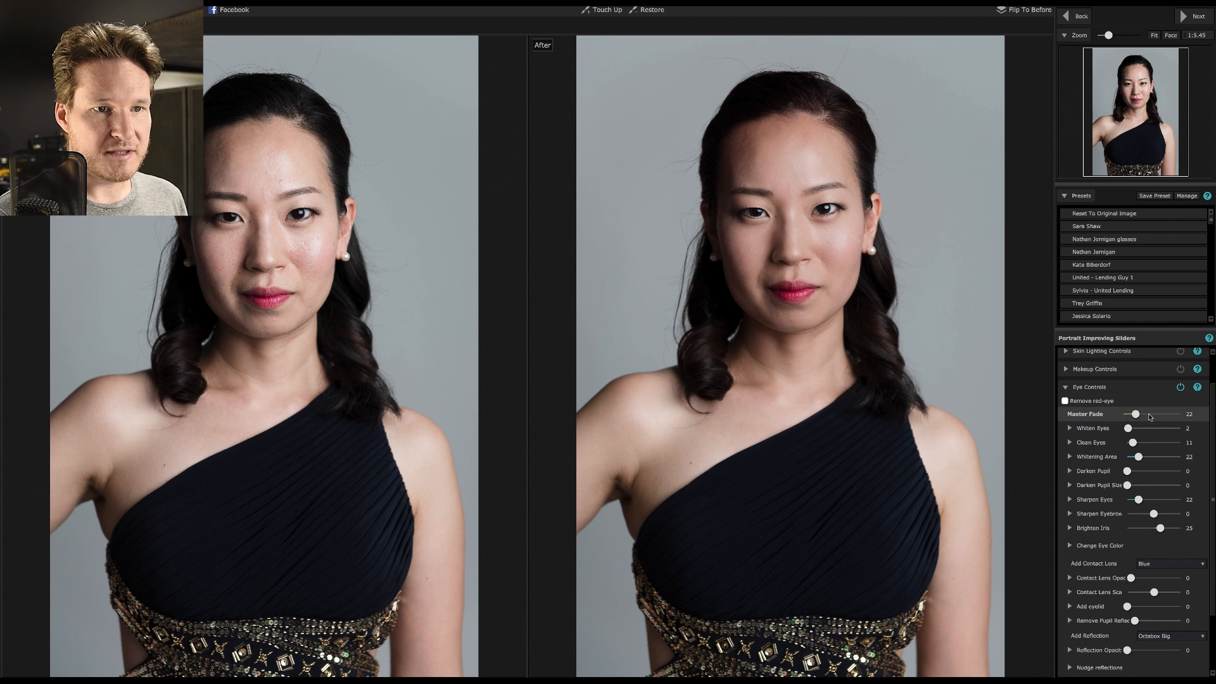
pyautogui.click(1150, 415)
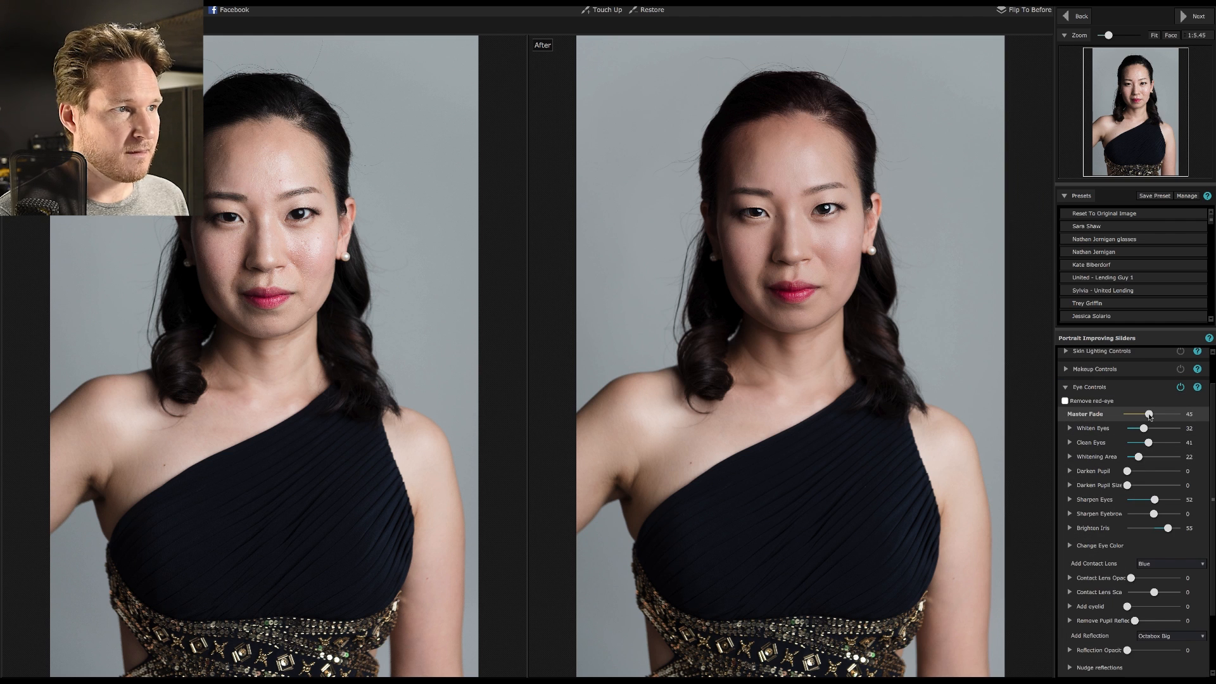
pyautogui.moveTo(1150, 416); pyautogui.dragTo(1147, 416)
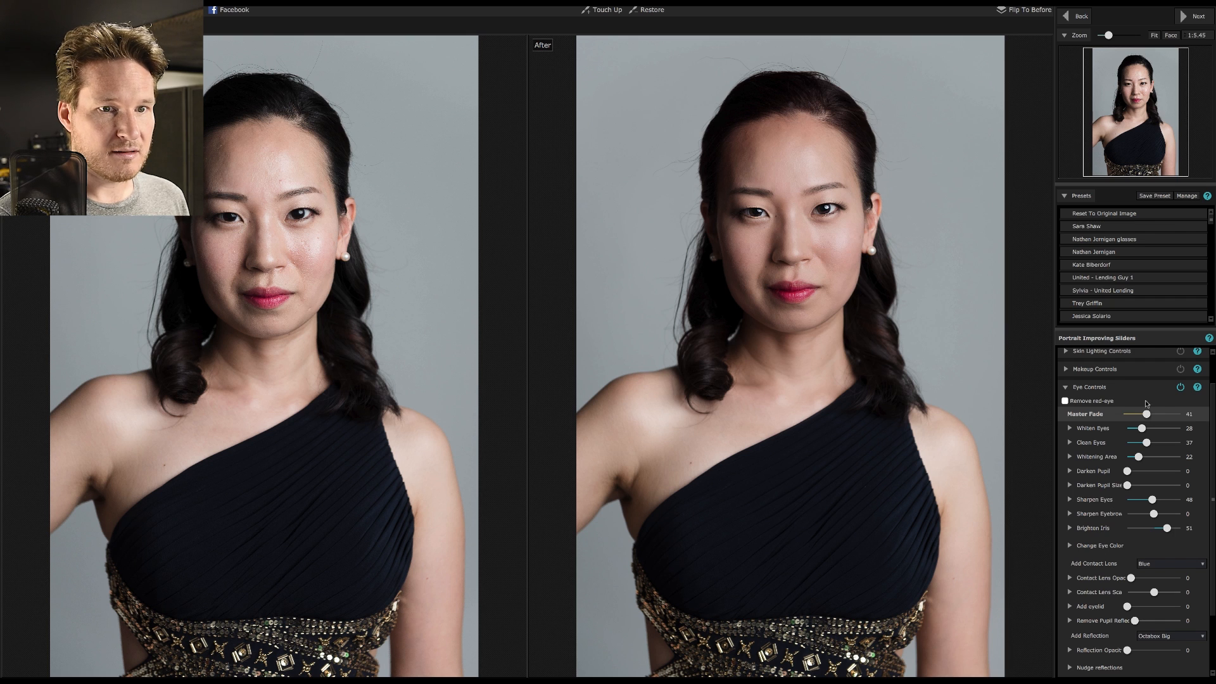
pyautogui.click(1147, 388)
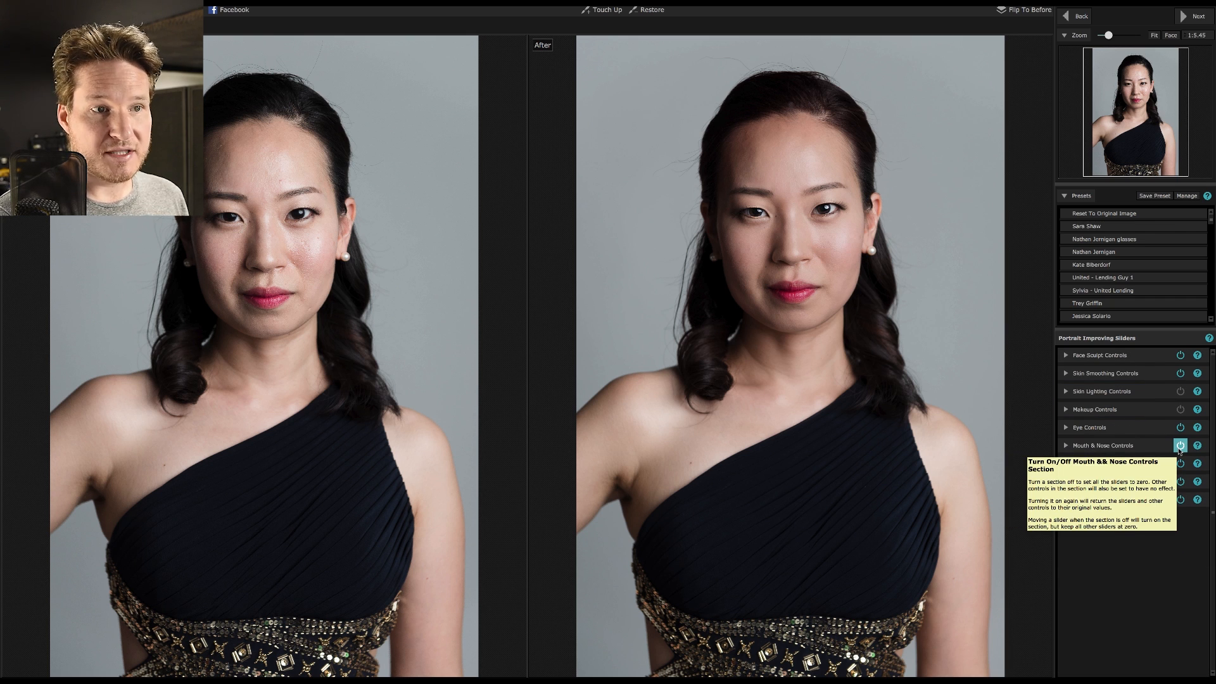
# - Check the mouth and nose adjustments, and change Hair Recolor to a very dark brown-black swatch
pyautogui.click(1180, 447)
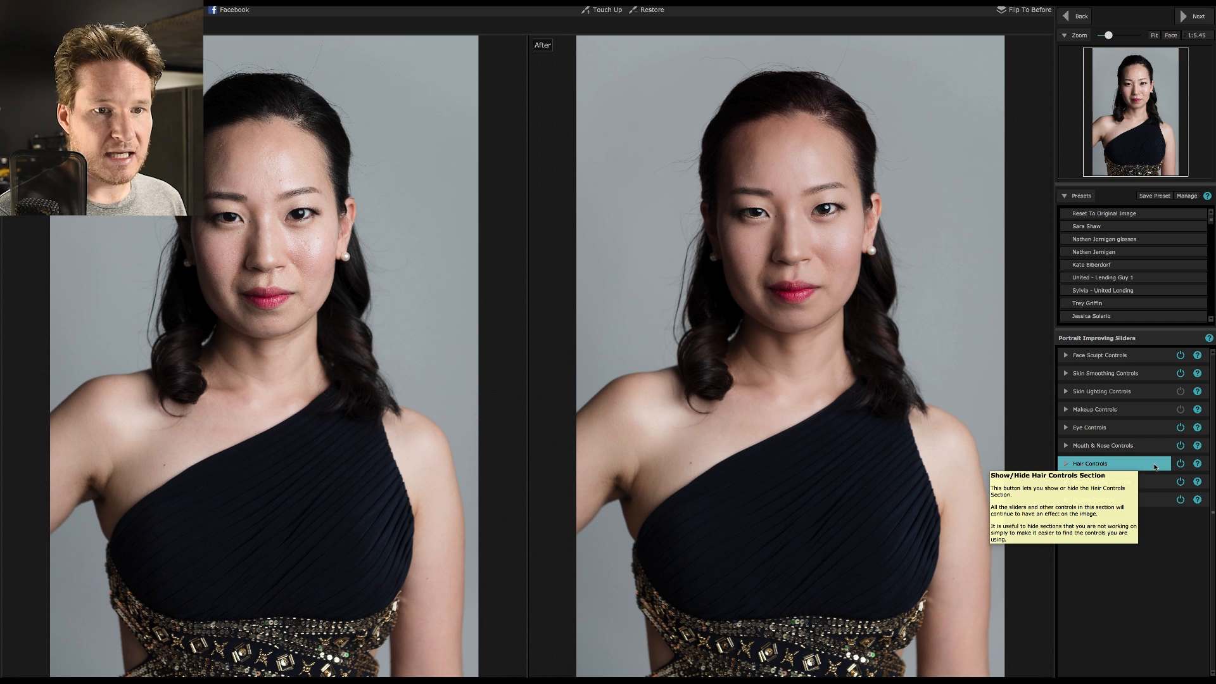
pyautogui.click(1154, 467)
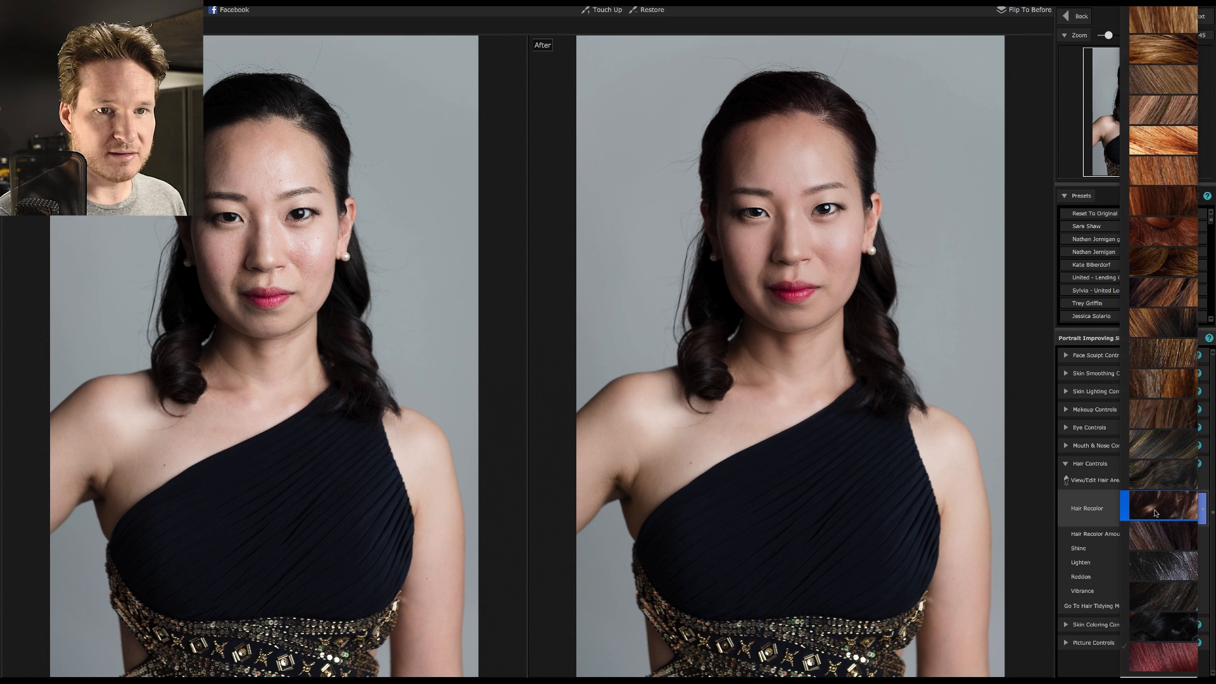
pyautogui.click(1169, 602)
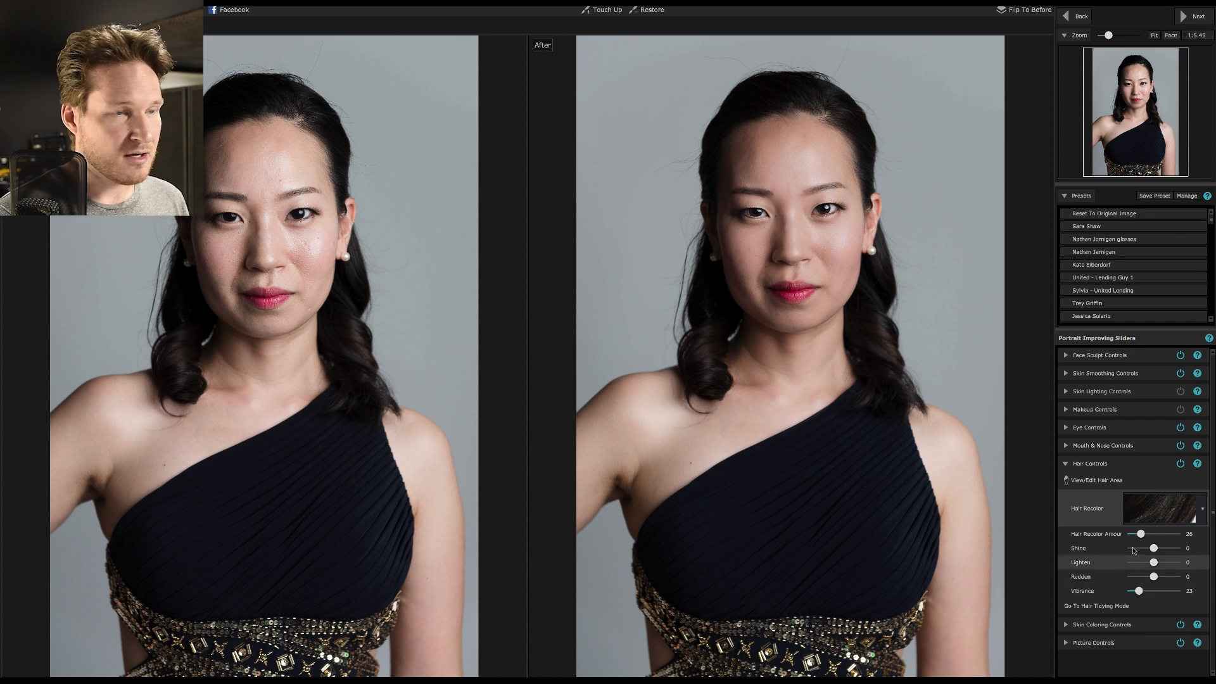
# - Extend the hair area mask over the crown and the curls on both sides of the face with brush size 37
pyautogui.click(1103, 606)
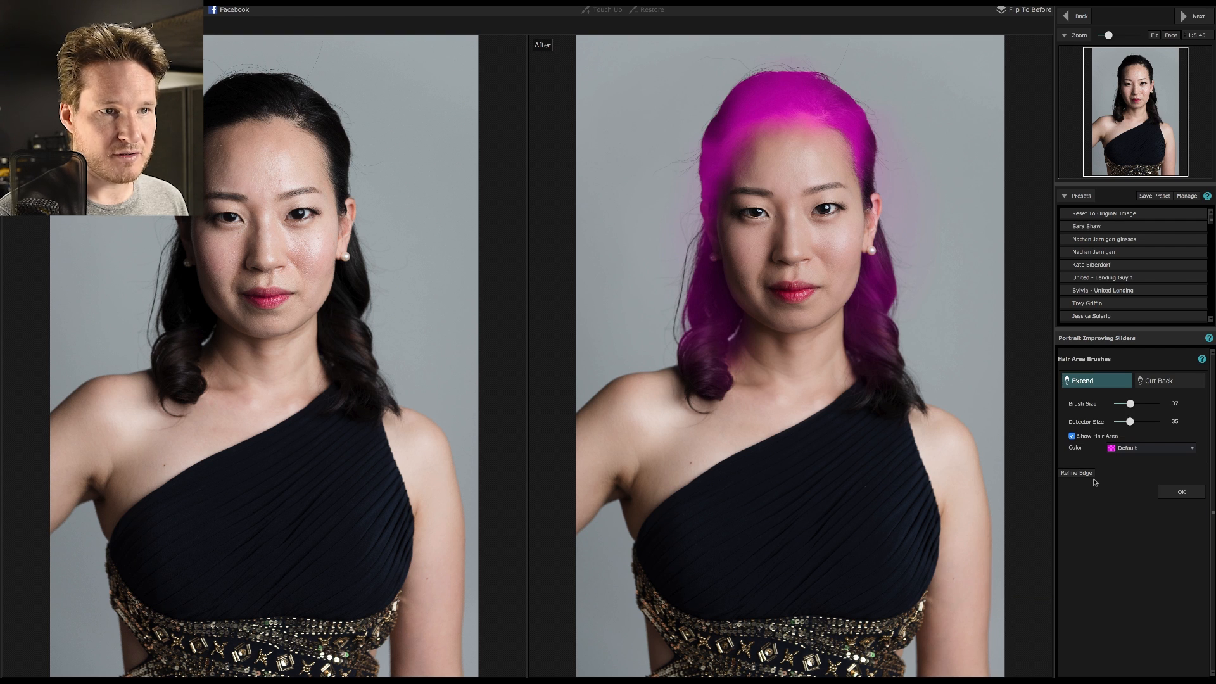
pyautogui.moveTo(691, 308)
pyautogui.mouseDown()
pyautogui.moveTo(694, 293)
pyautogui.moveTo(683, 326)
pyautogui.moveTo(709, 377)
pyautogui.moveTo(703, 277)
pyautogui.moveTo(704, 314)
pyautogui.mouseUp()
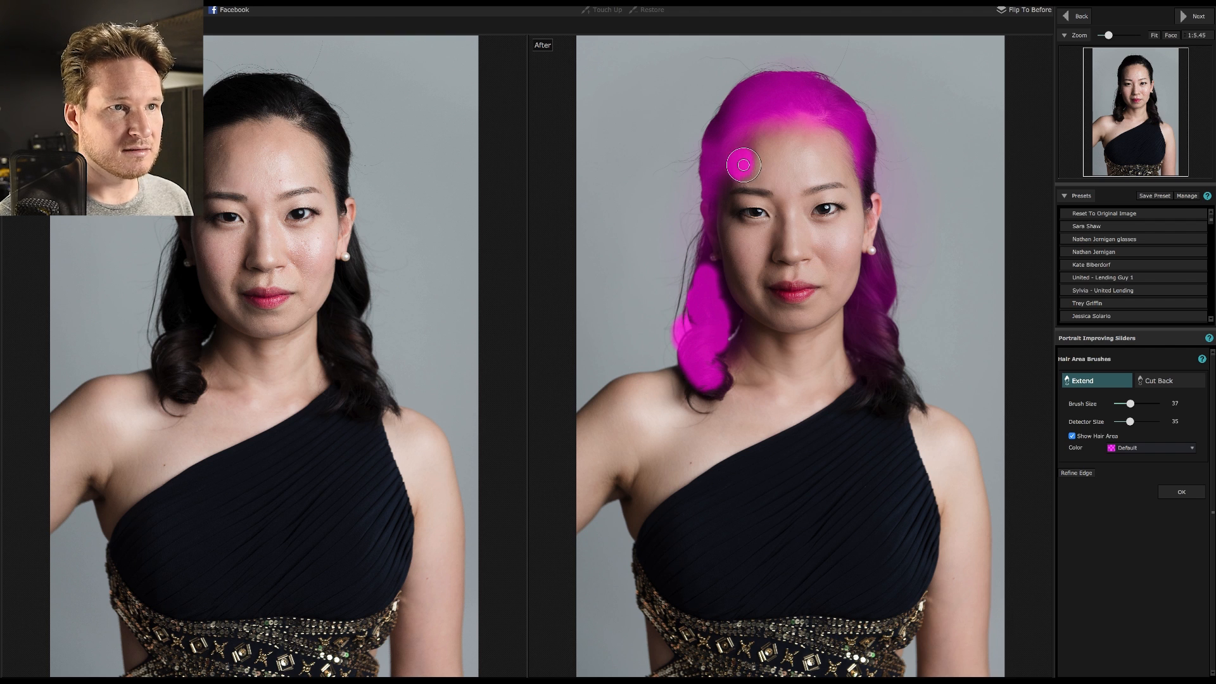
pyautogui.moveTo(751, 84)
pyautogui.mouseDown()
pyautogui.moveTo(718, 154)
pyautogui.moveTo(738, 114)
pyautogui.moveTo(771, 93)
pyautogui.moveTo(852, 110)
pyautogui.moveTo(891, 254)
pyautogui.moveTo(881, 254)
pyautogui.moveTo(875, 318)
pyautogui.moveTo(881, 370)
pyautogui.moveTo(863, 337)
pyautogui.mouseUp()
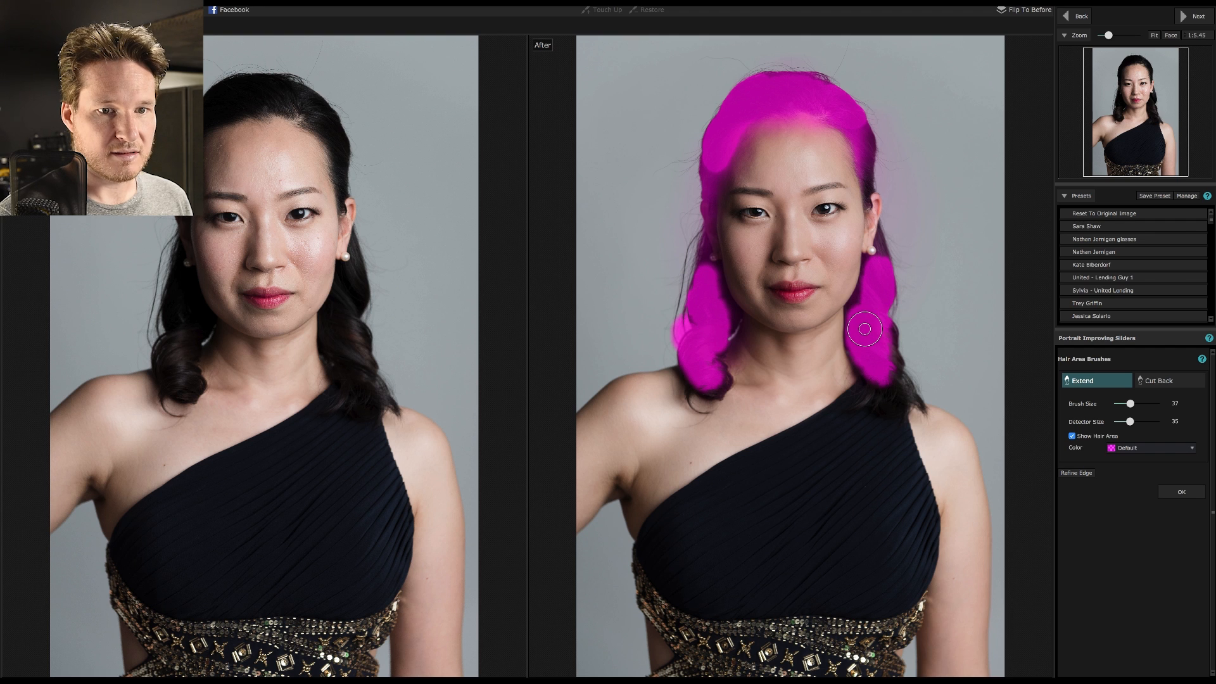
pyautogui.click(1181, 492)
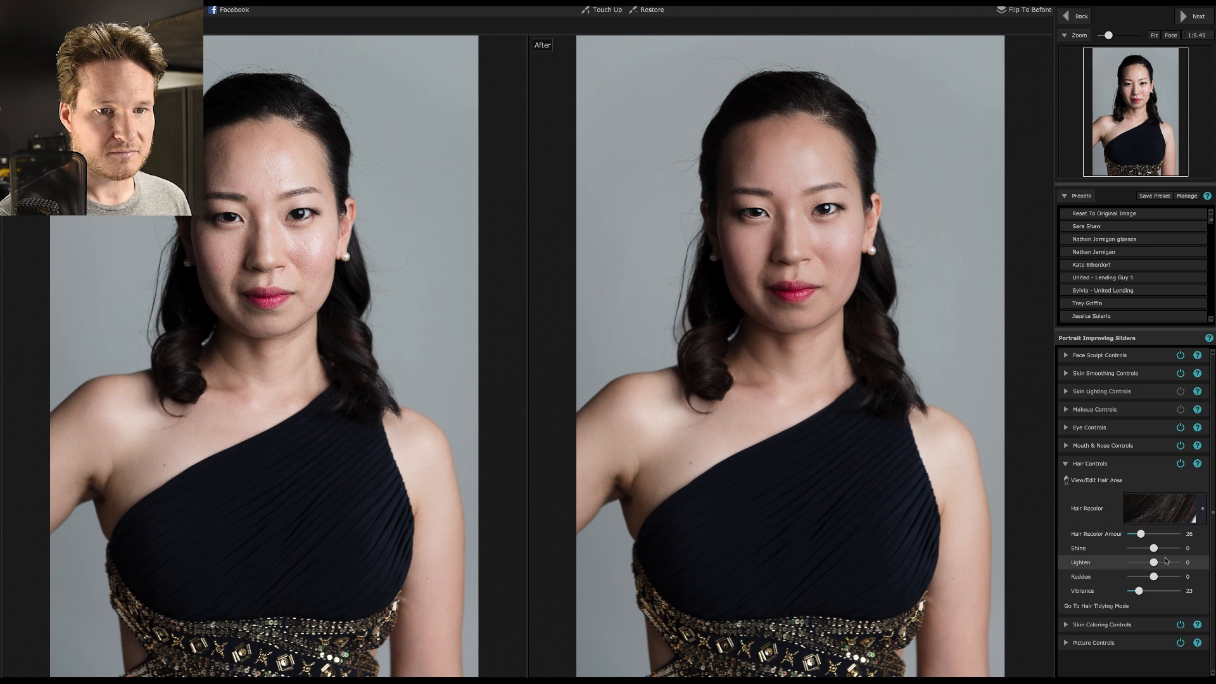
# - Set Smooth Hair to 53 in Hair Tidying Mode and finish the hair adjustments
pyautogui.click(1109, 607)
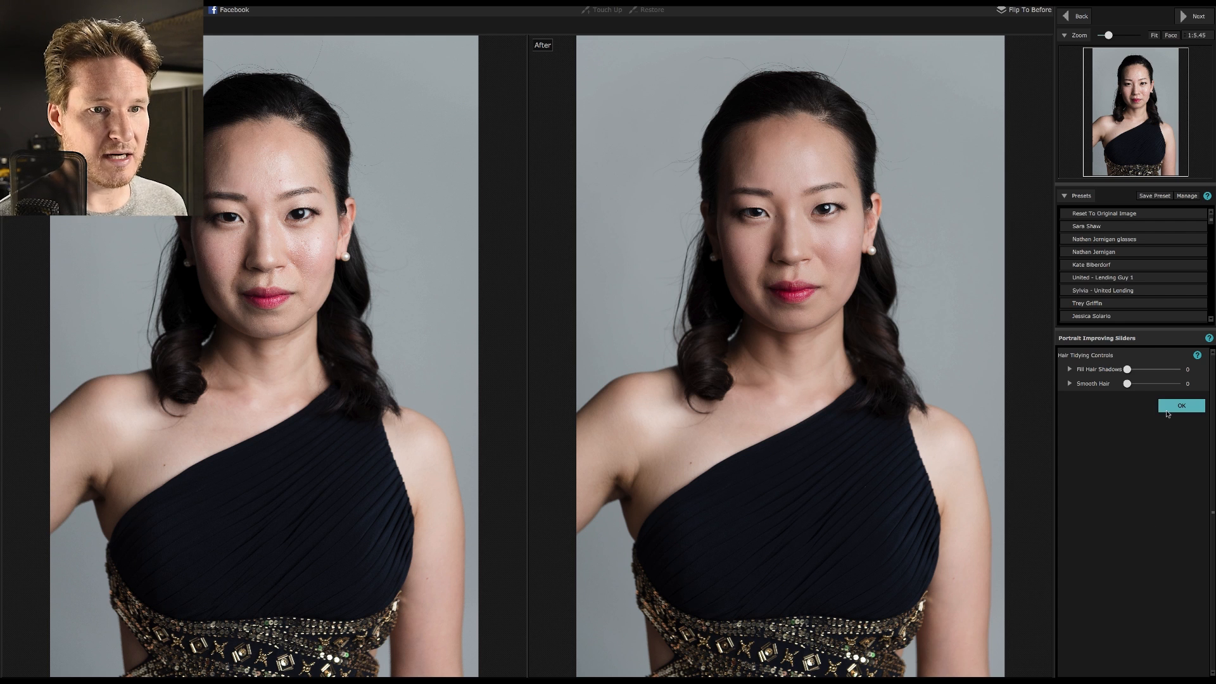
pyautogui.click(1154, 383)
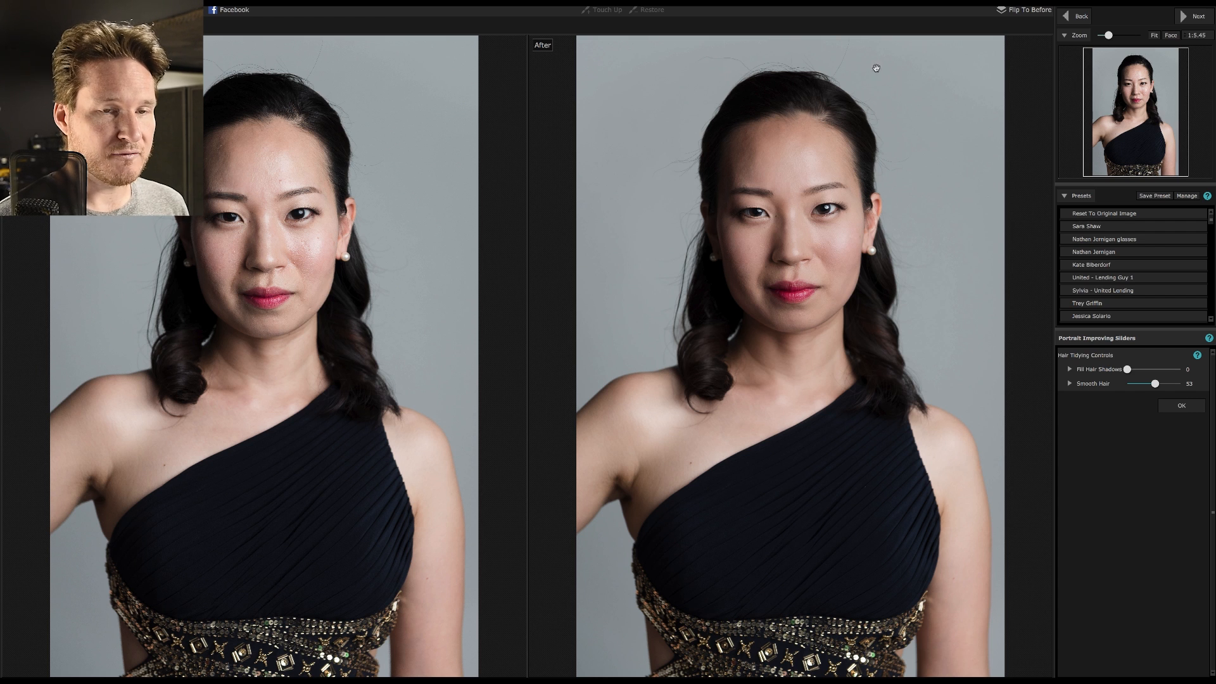
pyautogui.click(1181, 411)
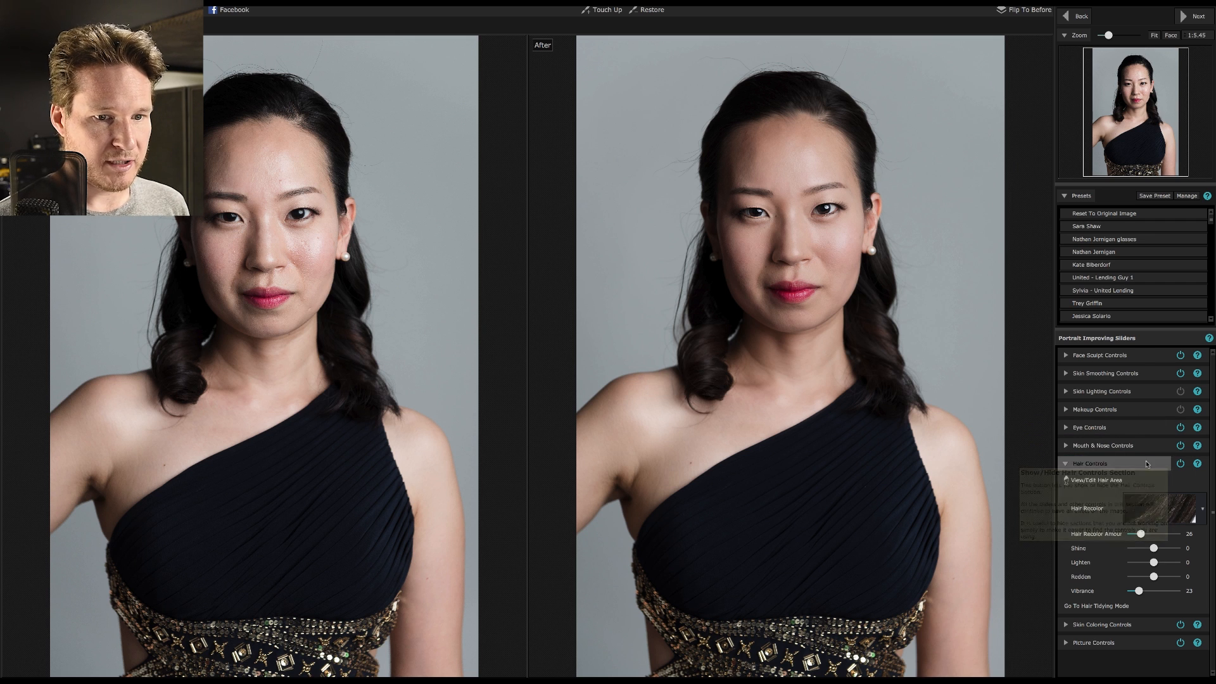
pyautogui.click(1146, 464)
# - Toggle the skin coloring and picture adjustments off and on to compare their effects on the portrait
pyautogui.click(1181, 482)
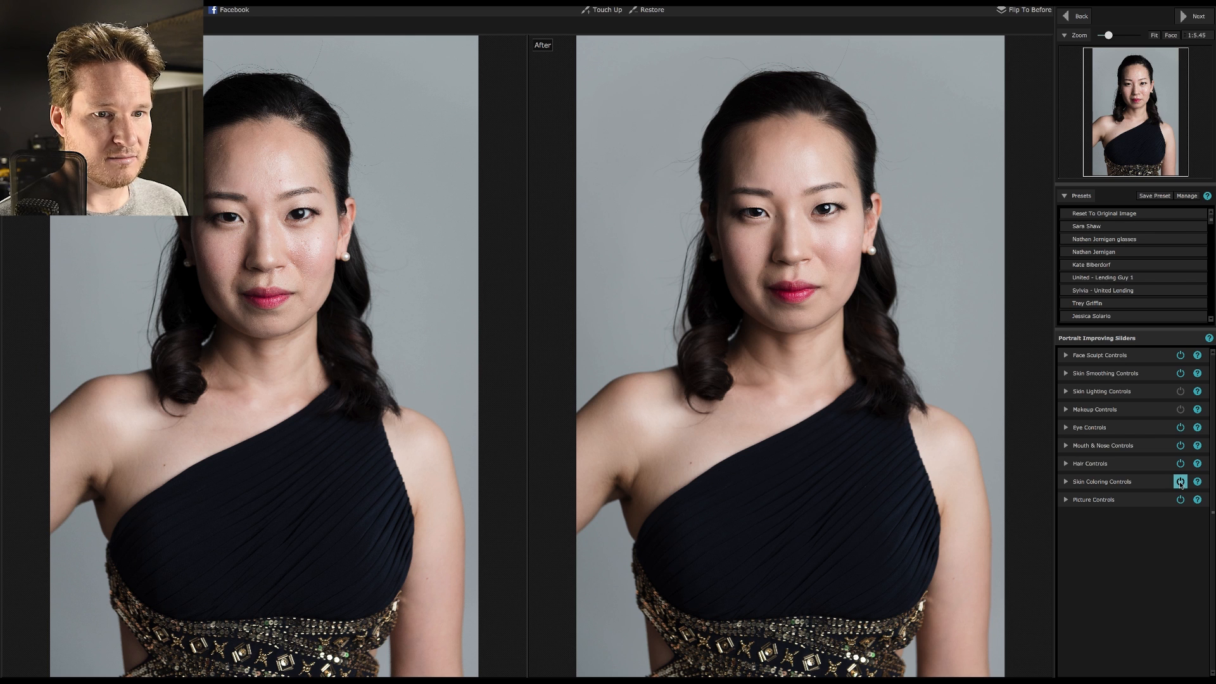
pyautogui.click(1181, 482)
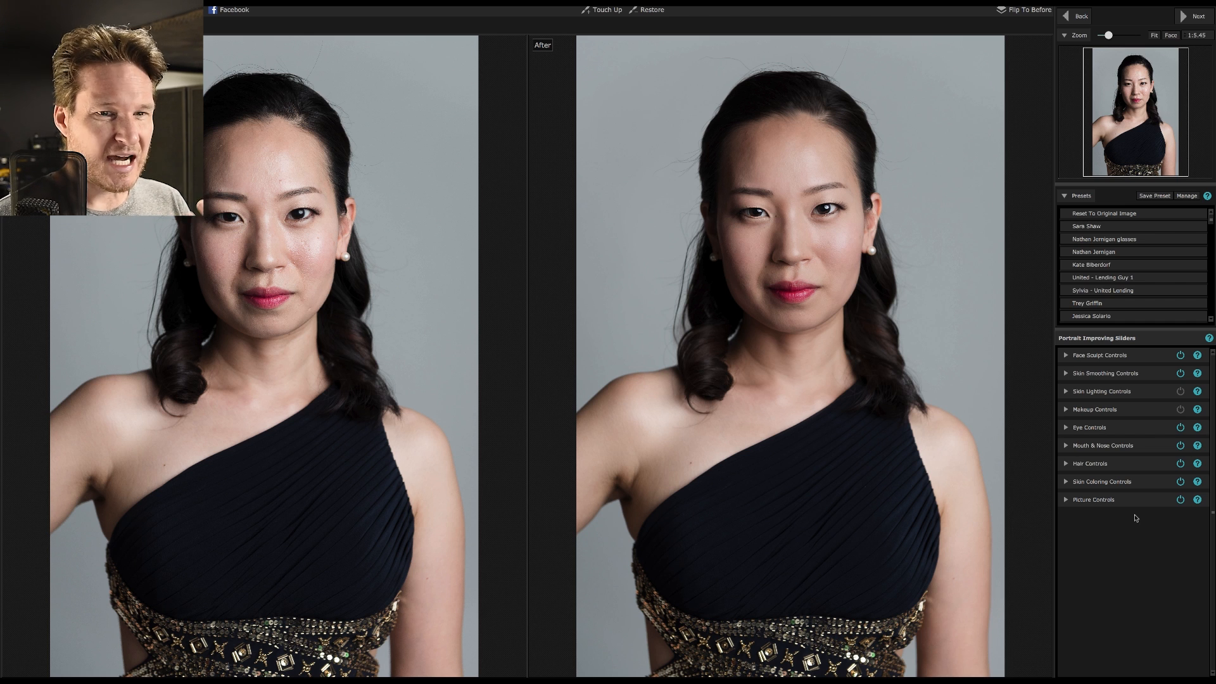
pyautogui.click(1182, 501)
pyautogui.click(1182, 501)
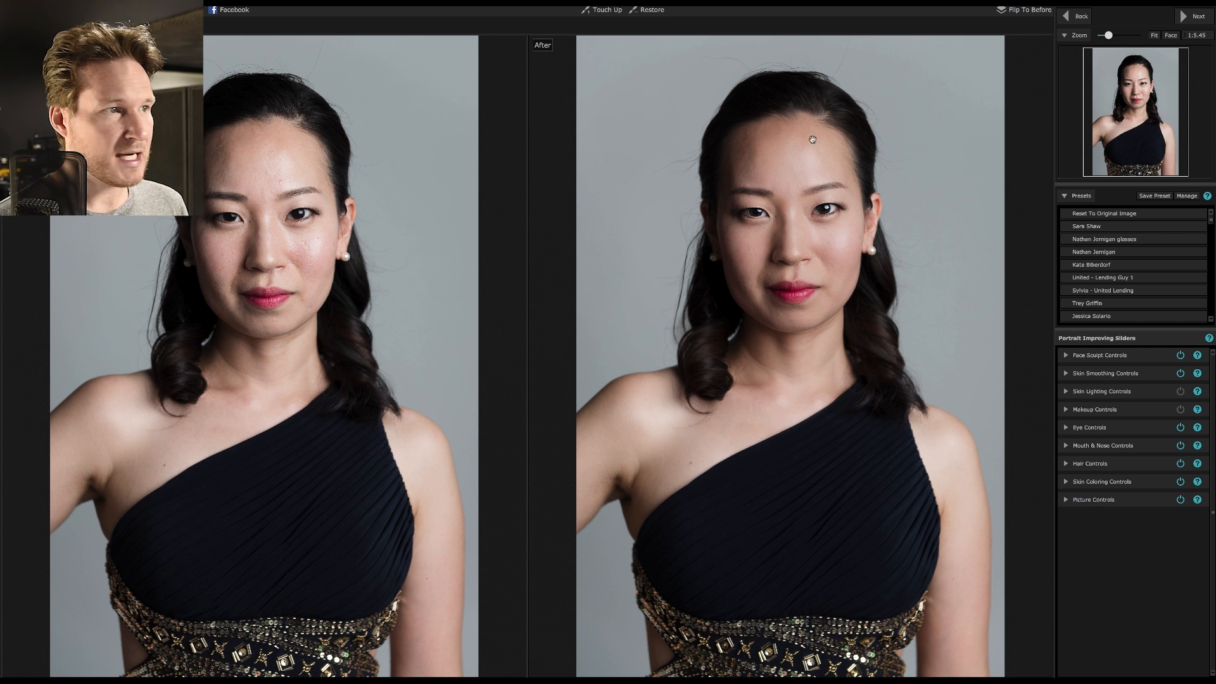
pyautogui.moveTo(324, 144)
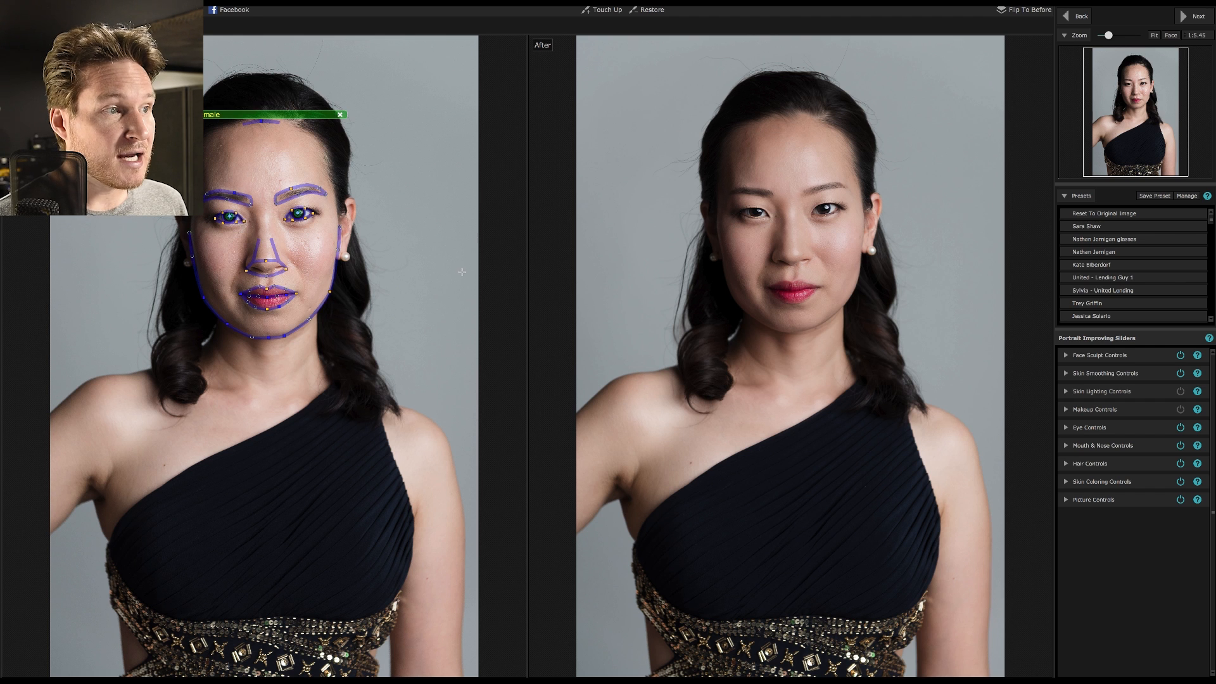